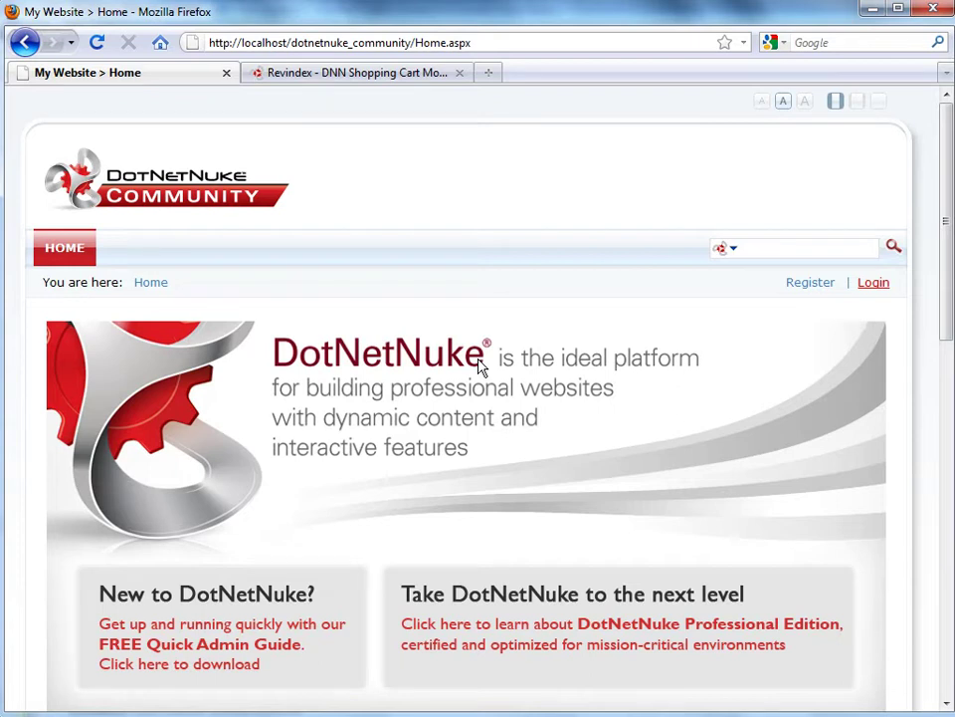
Log in to the site as the host superuser with its user name and password
left_click(873, 283)
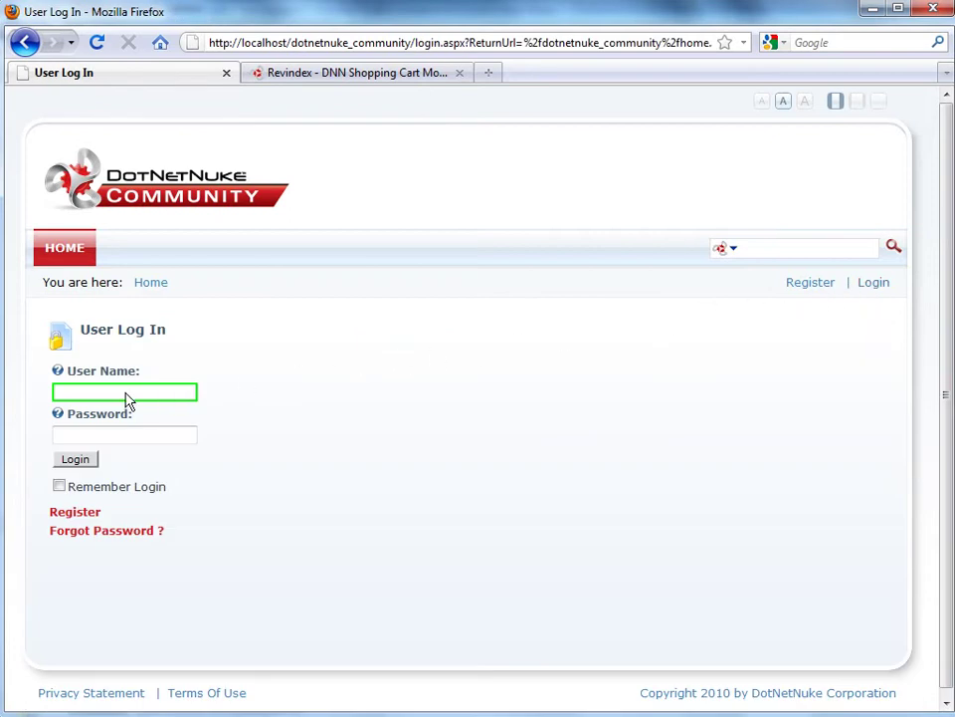
type("host")
left_click(97, 434)
type("dnnhost")
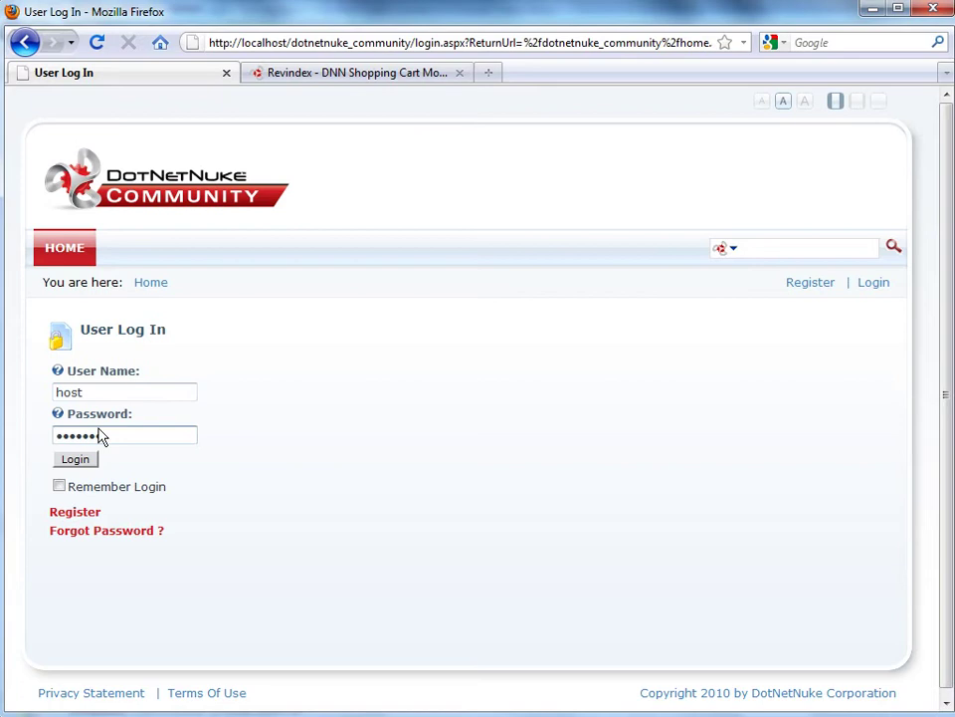
left_click(79, 460)
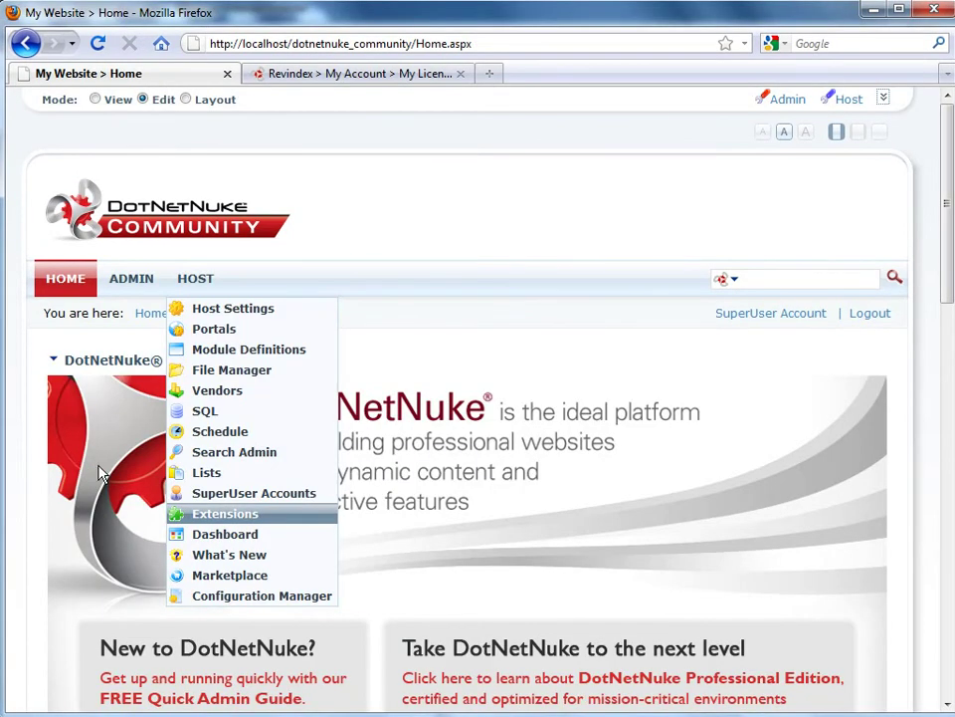
Start the Install Extension Wizard from Host > Extensions and upload AjaxControlToolkit-3.0.30930.zip
left_click(265, 519)
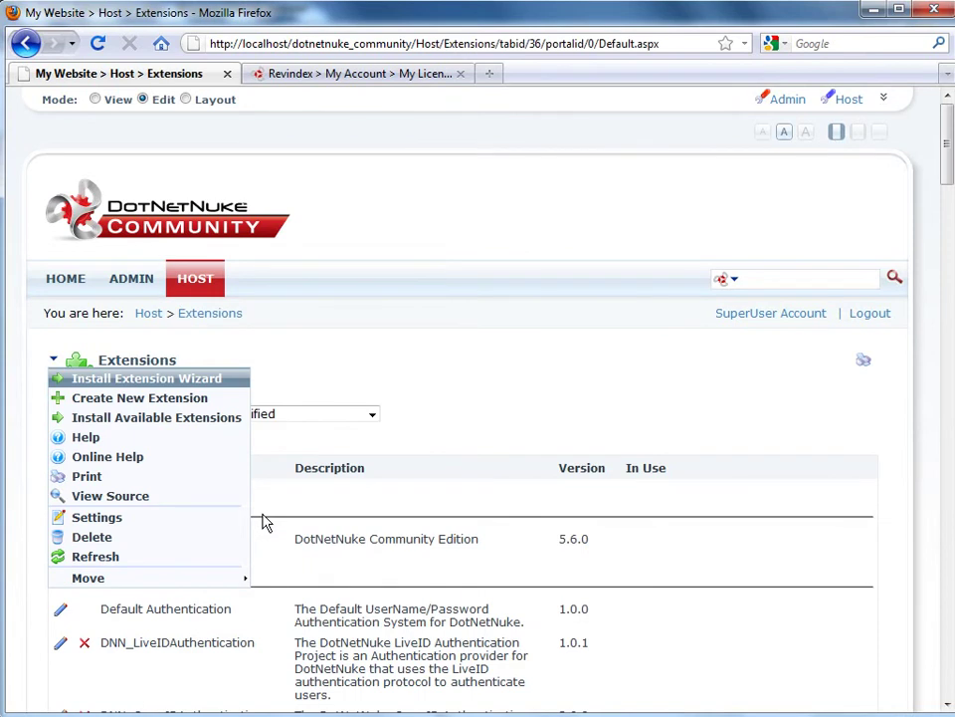
left_click(159, 385)
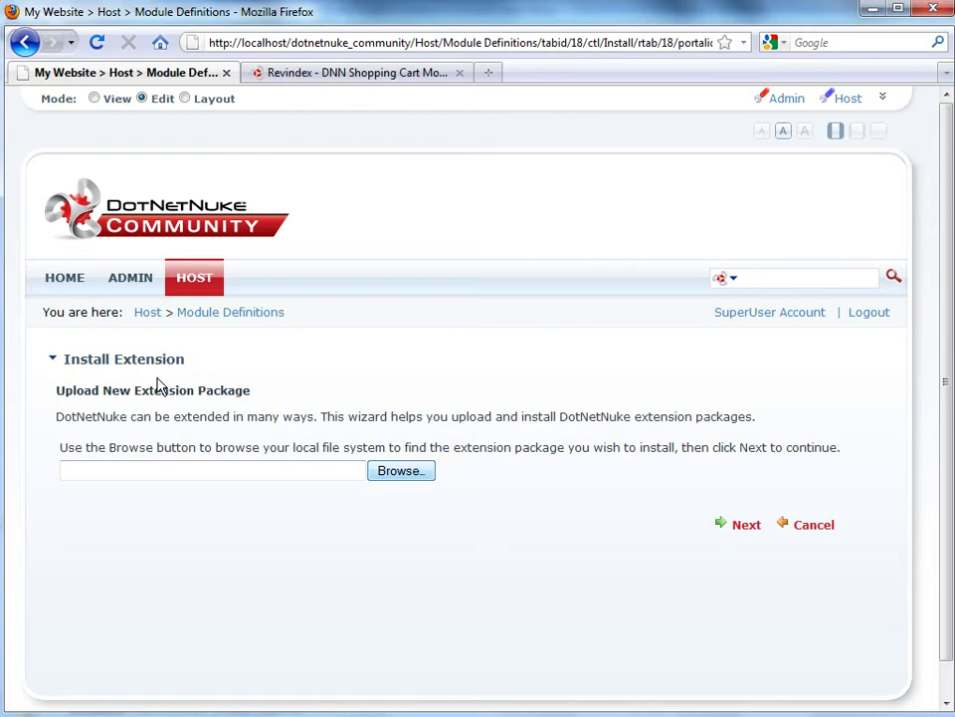
left_click(400, 472)
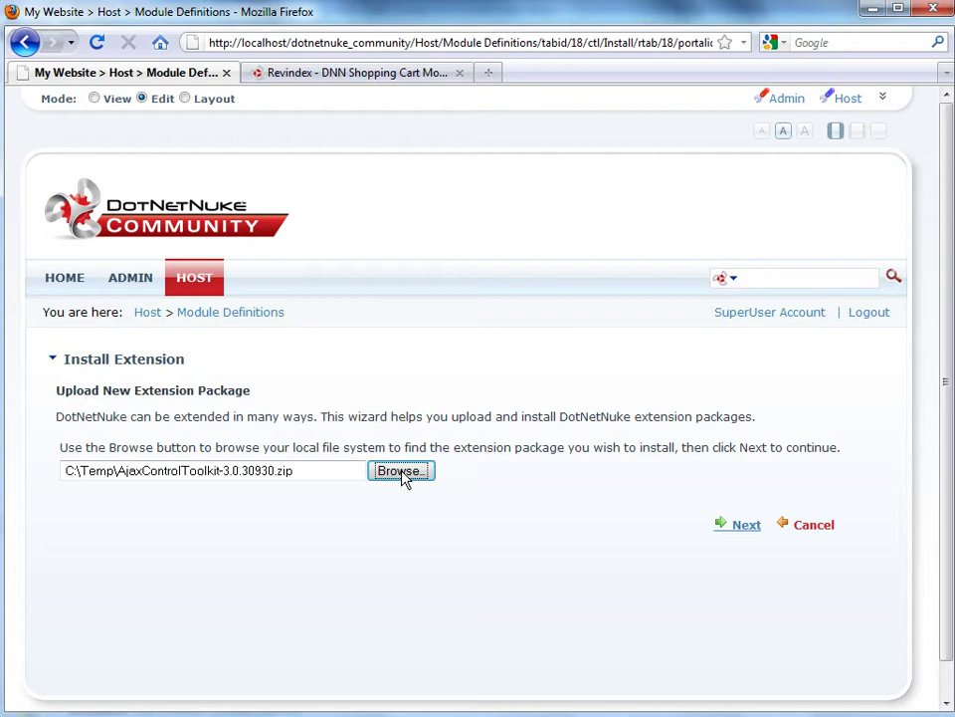
left_click(746, 531)
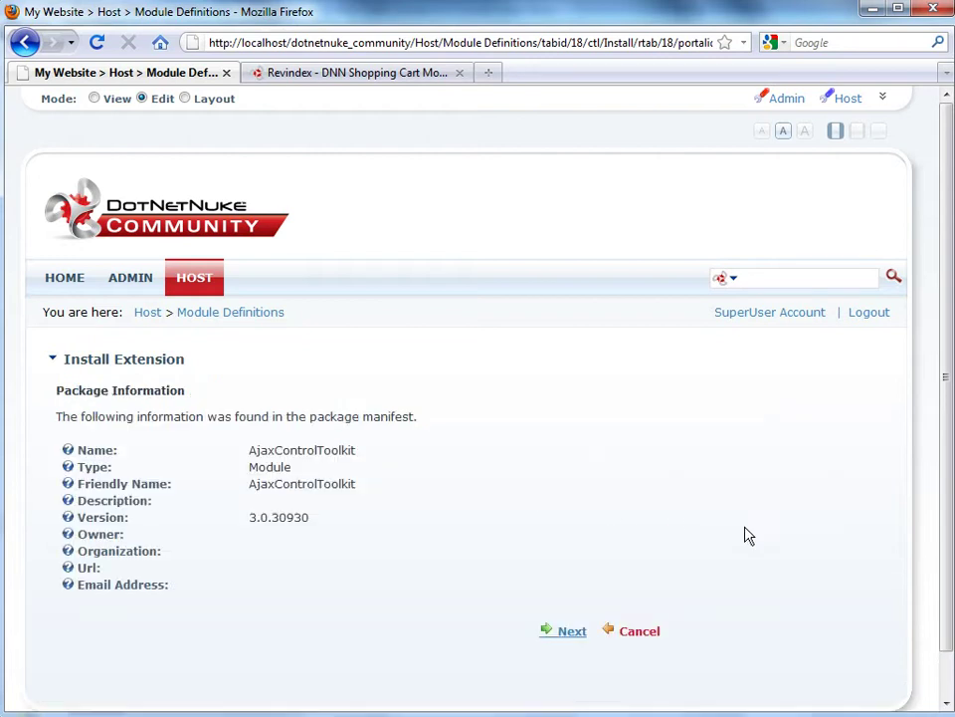
Accept the license, install the AjaxControlToolkit package, and return to the extensions list
left_click(550, 635)
left_click(525, 508)
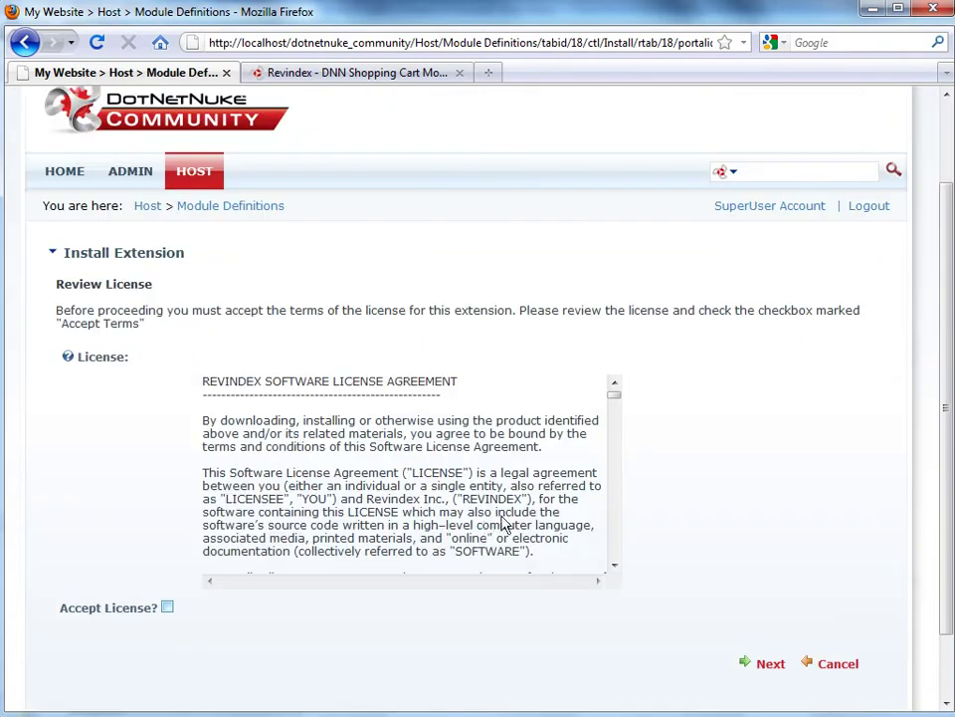
left_click(168, 609)
left_click(771, 665)
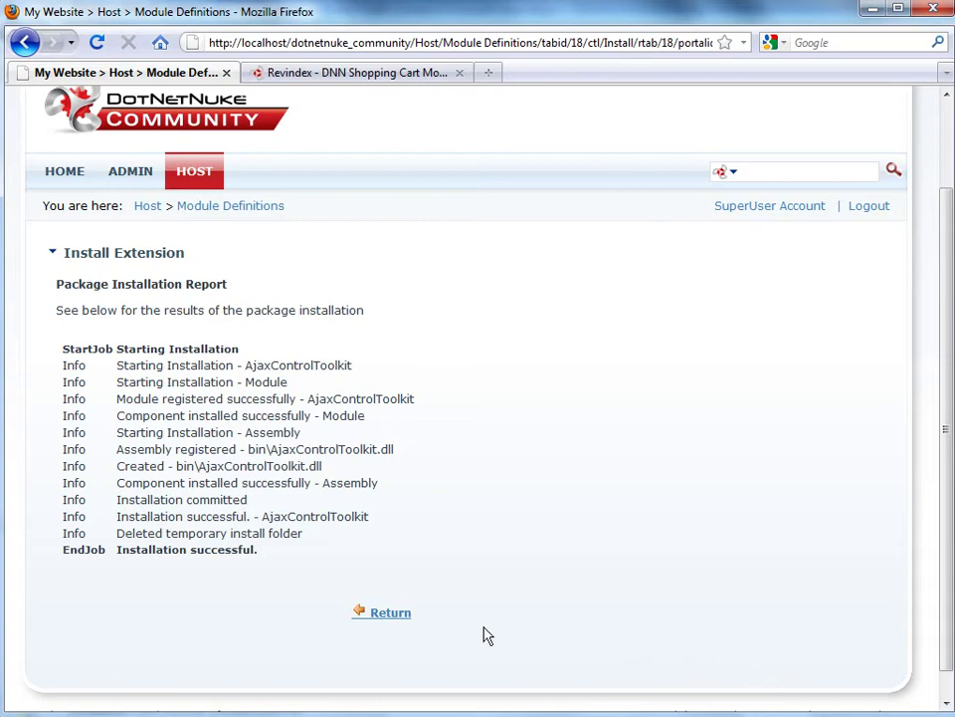
left_click(389, 613)
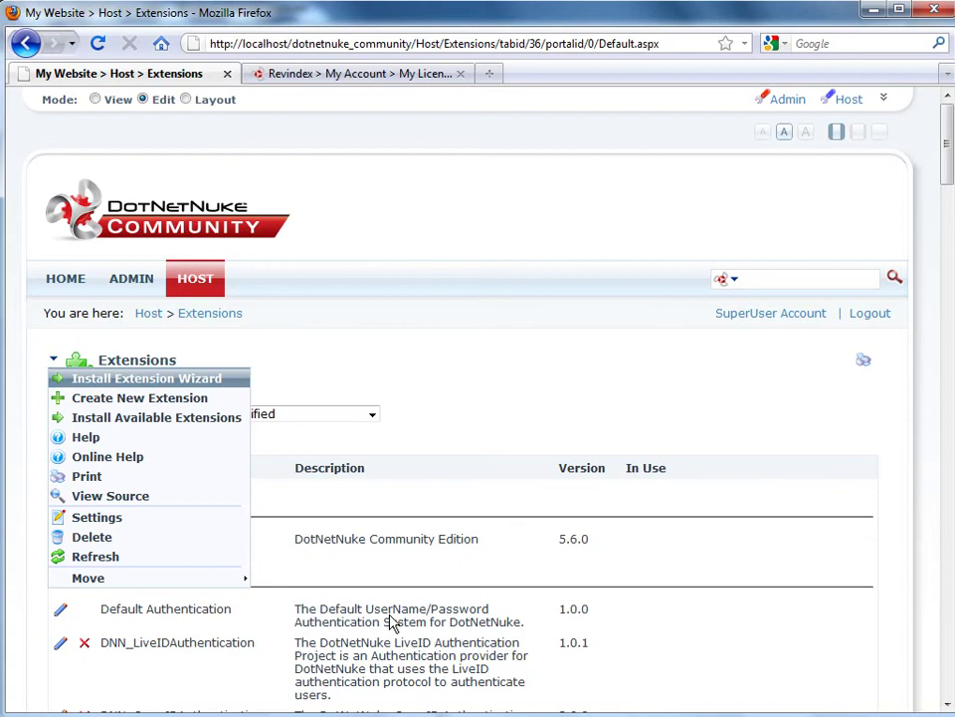
Restart the Install Extension Wizard and upload the Revindex Storefront 01.10.00 package
left_click(160, 385)
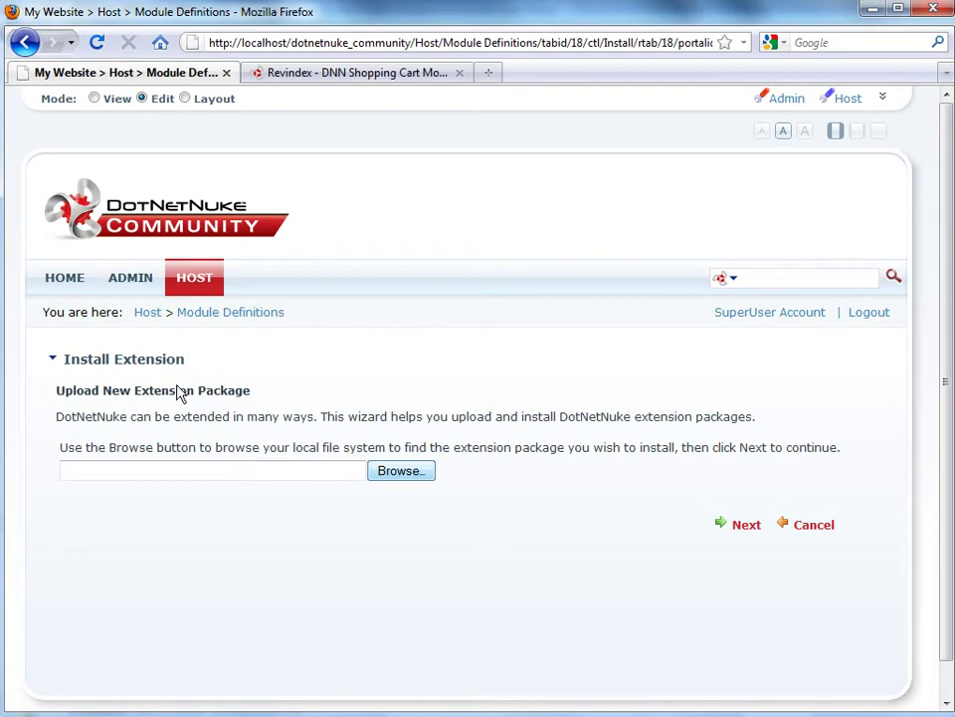
left_click(400, 470)
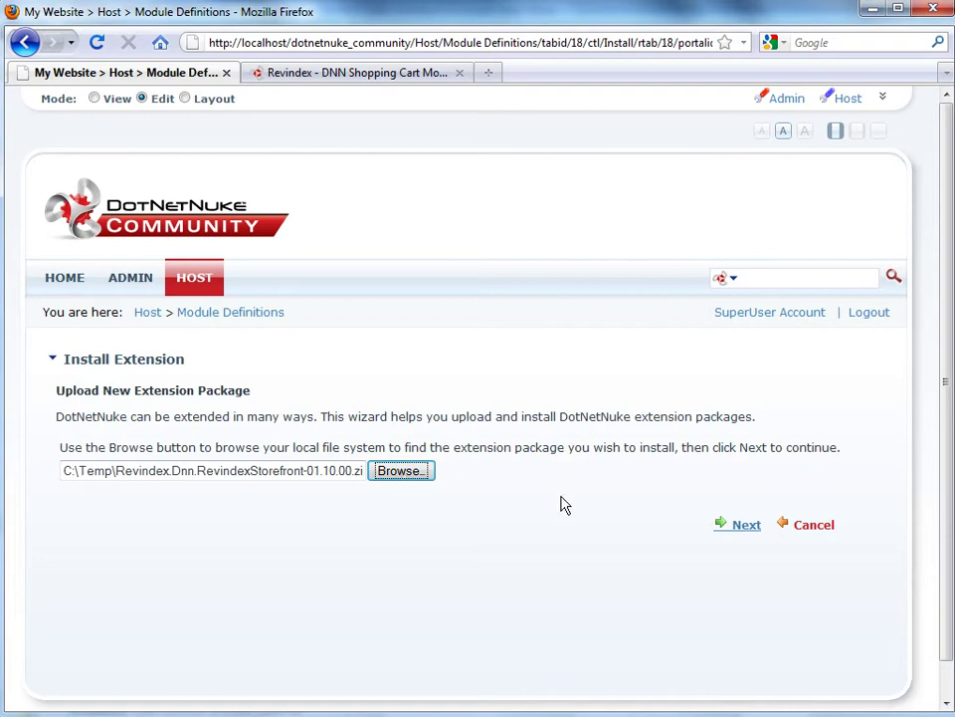
left_click(725, 530)
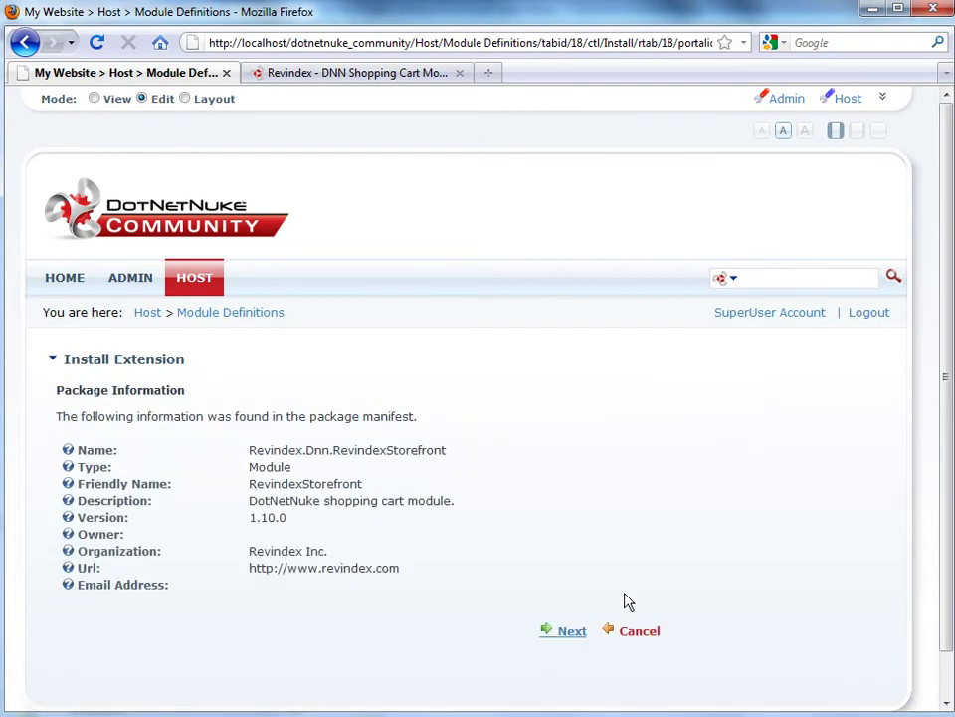
left_click(572, 633)
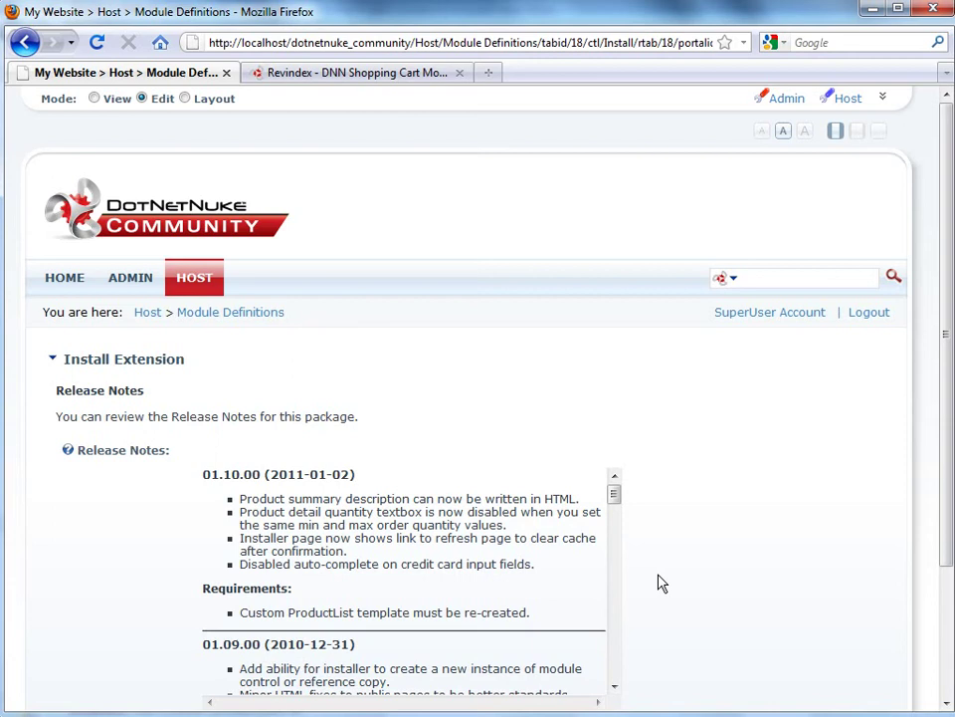
Accept the license, install the Storefront package, and check the report ends with Installation successful
scroll(658, 583, "down", 3)
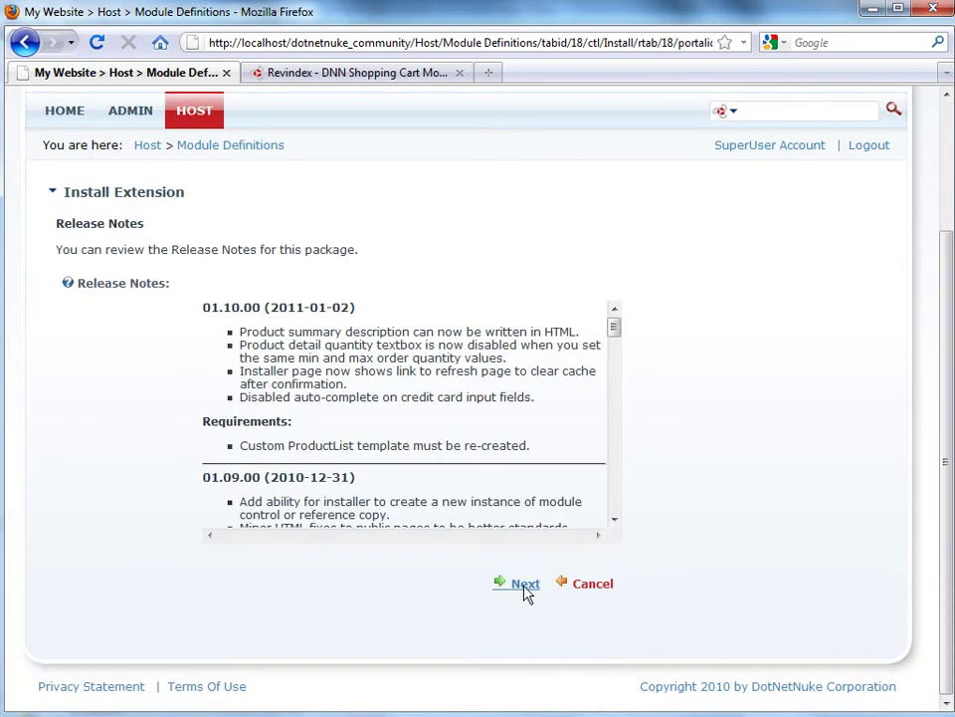
left_click(525, 585)
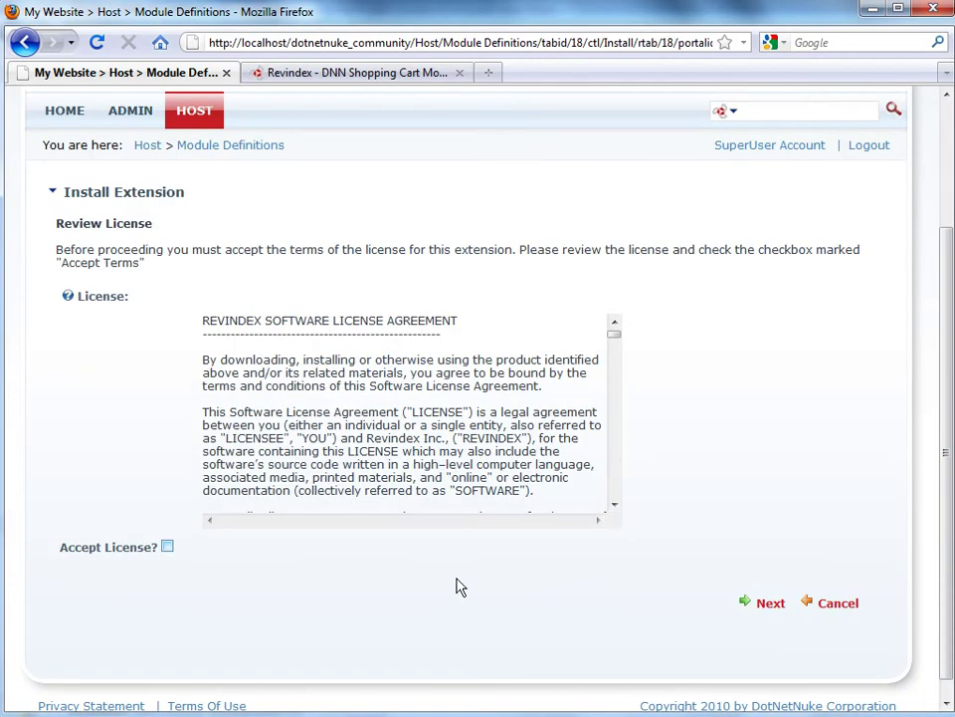
left_click(168, 548)
left_click(751, 609)
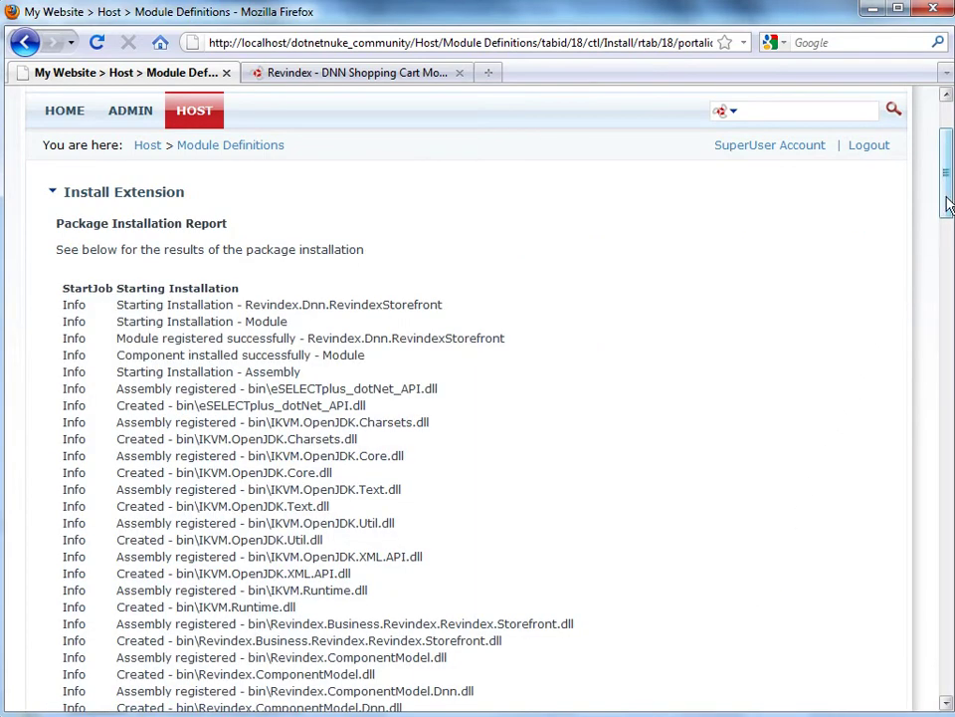
scroll(947, 204, "down", 15)
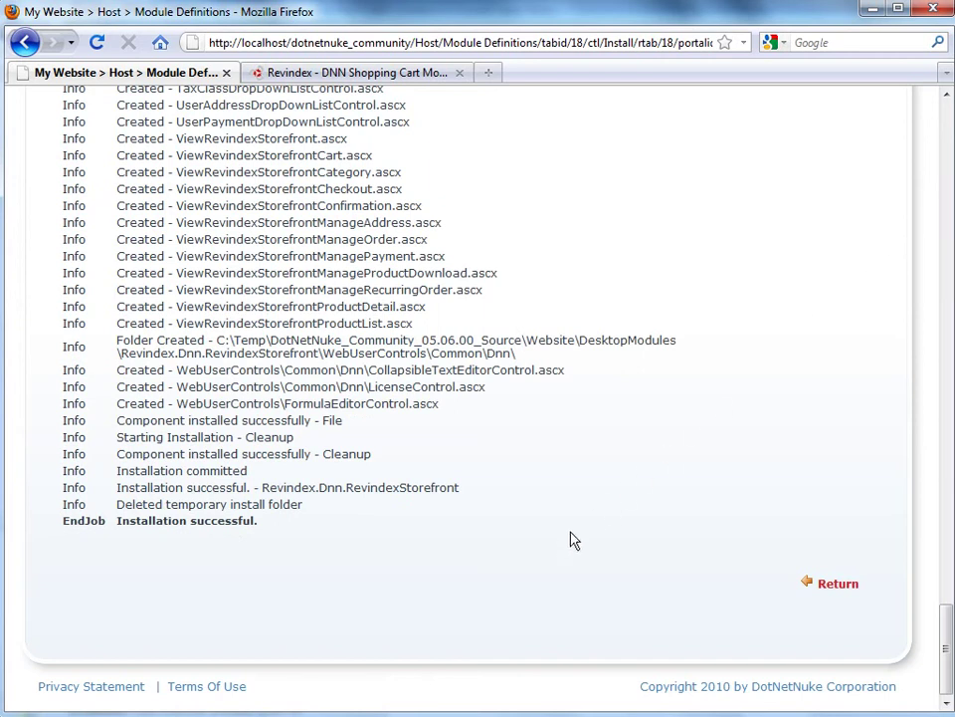
key("Tab")
From the Home page's control panel, add a page named 'Storefront' after Home
left_click(837, 585)
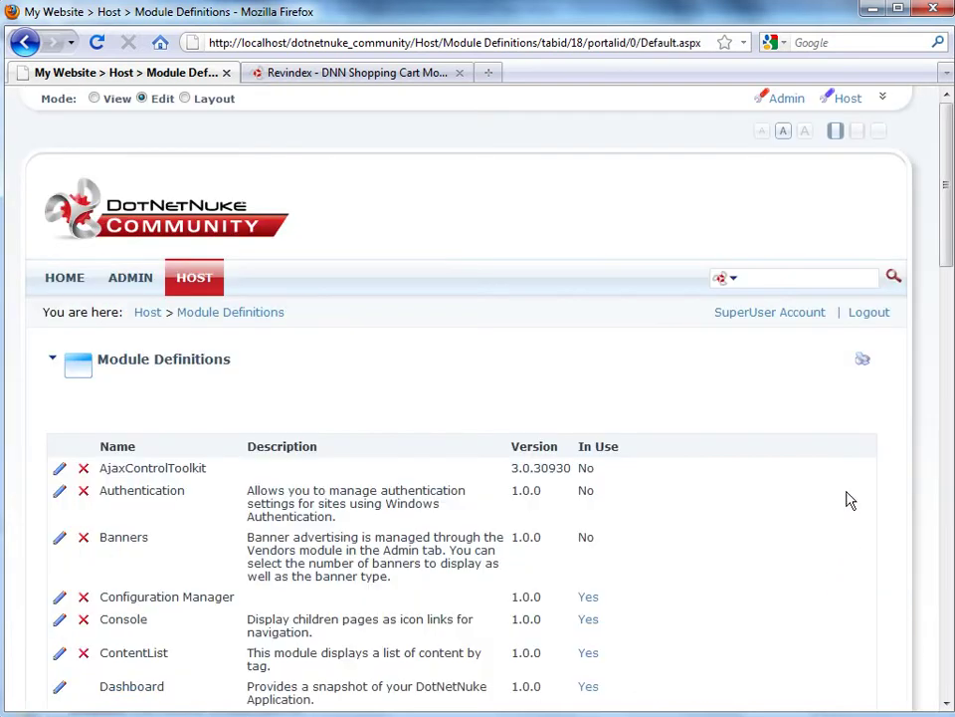
left_click(883, 99)
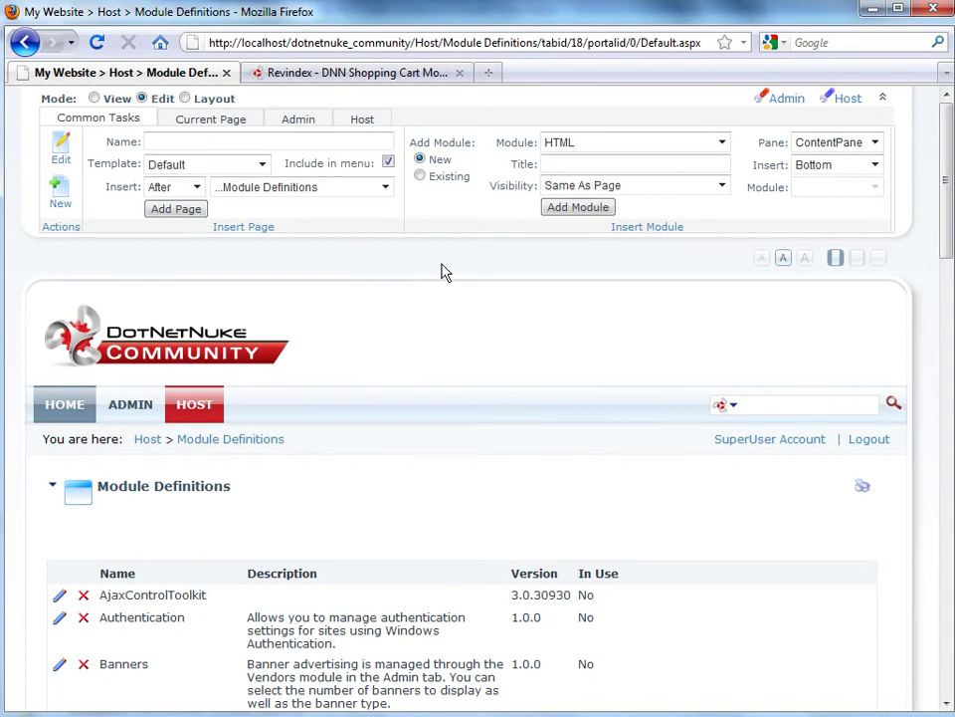
left_click(66, 410)
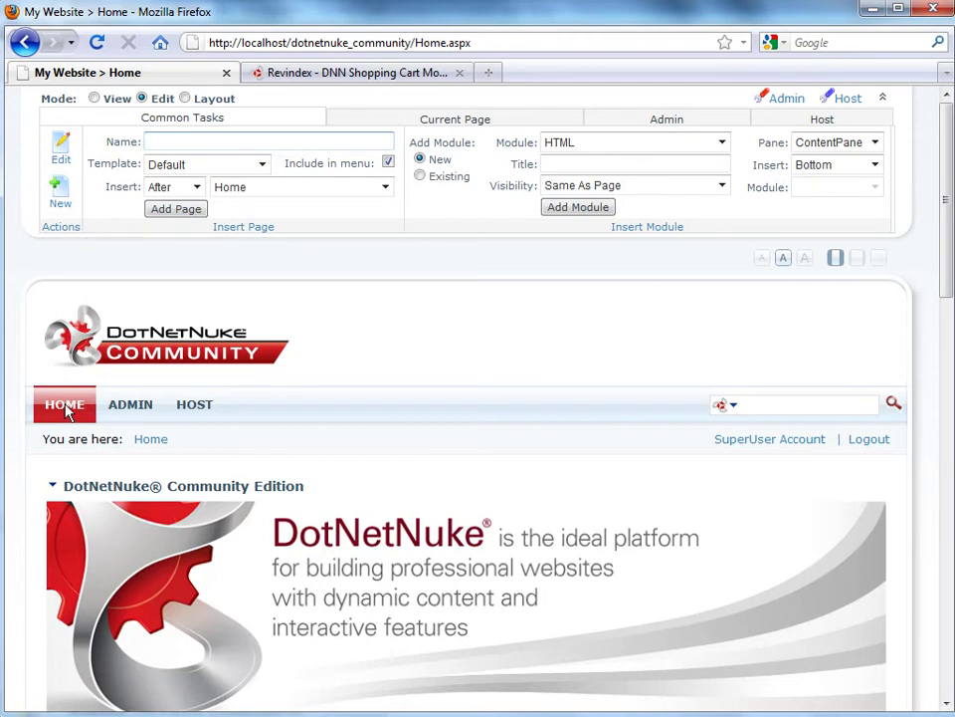
left_click(269, 145)
type("Storefront")
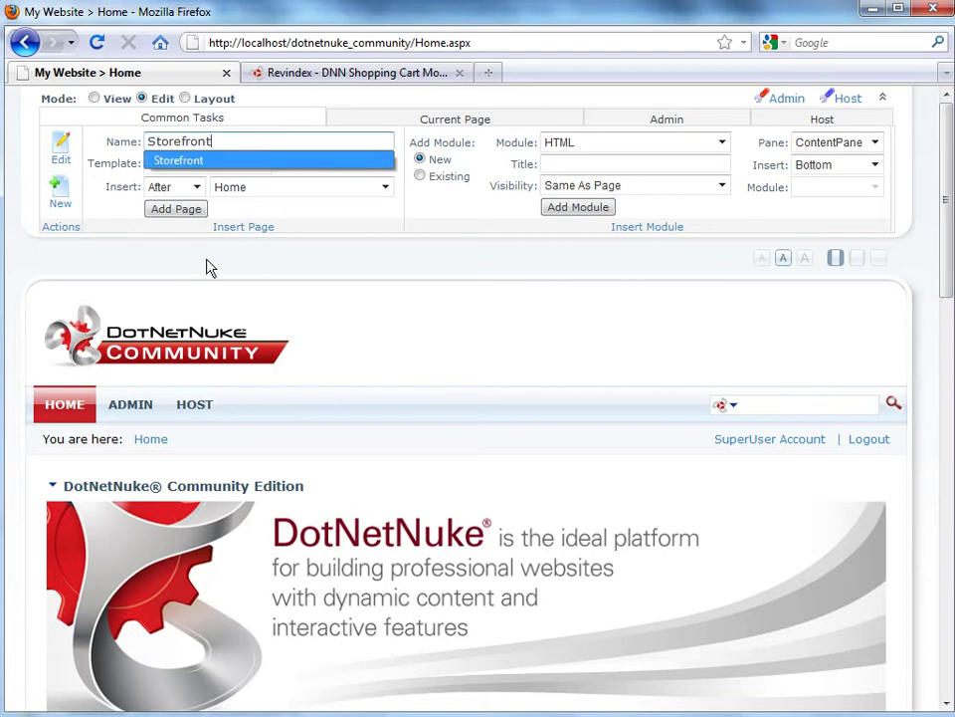
left_click(177, 213)
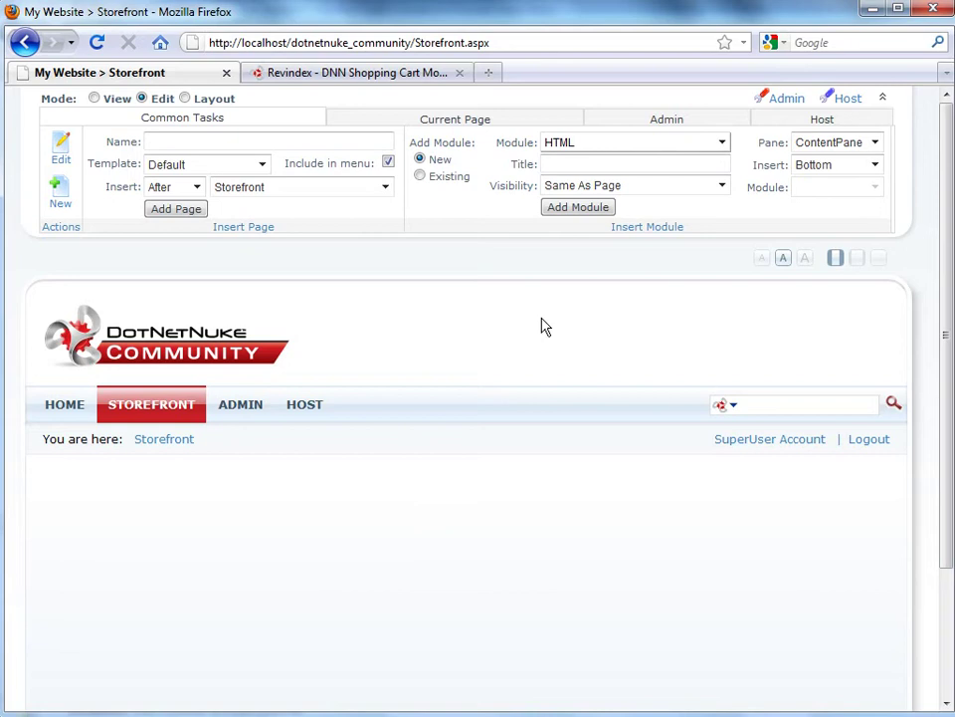
Insert the RevindexStorefront module onto the Storefront page and scroll to view it
left_click(630, 149)
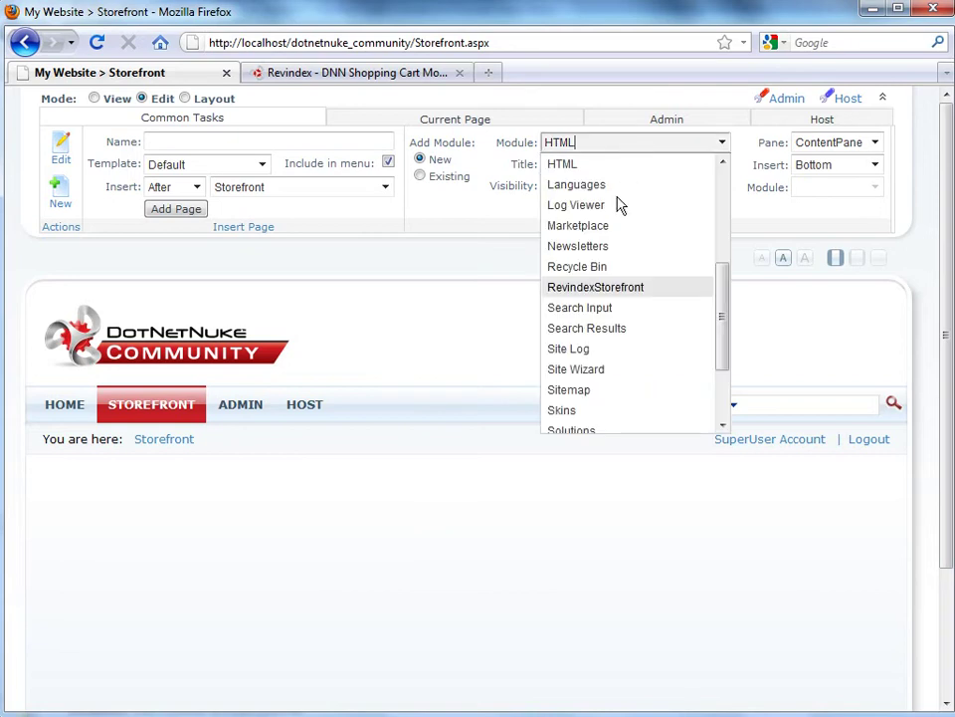
left_click(597, 289)
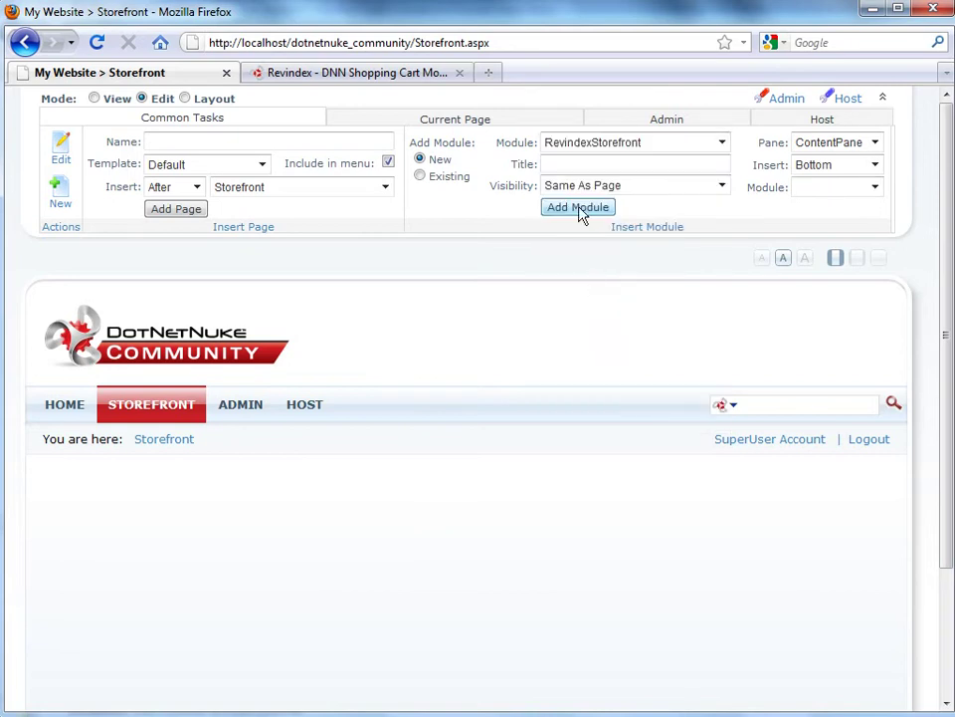
left_click(578, 208)
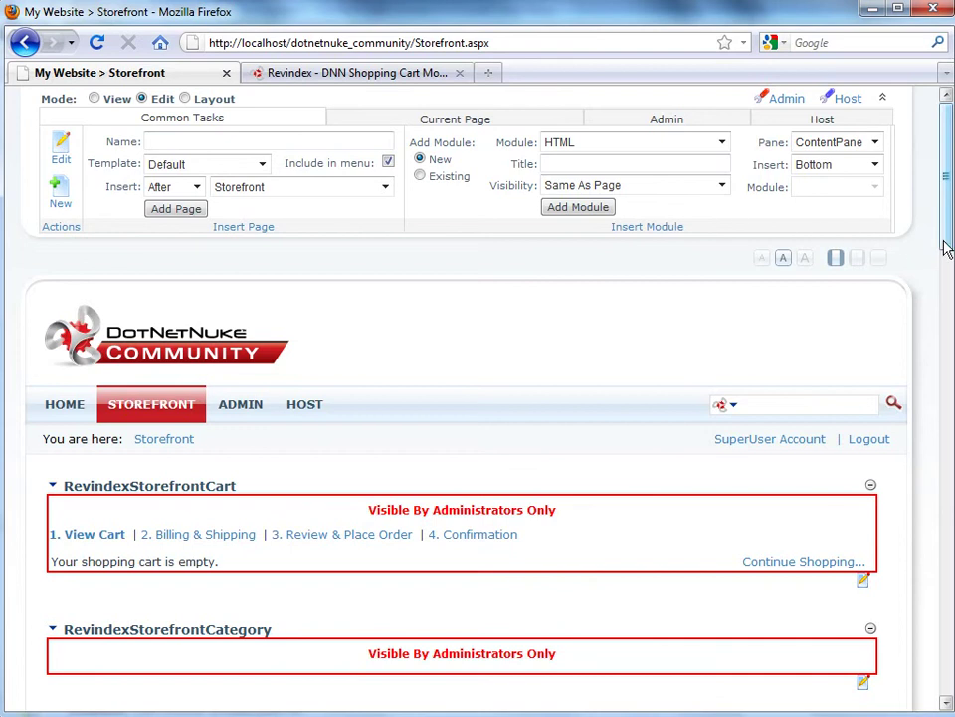
scroll(945, 246, "down", 10)
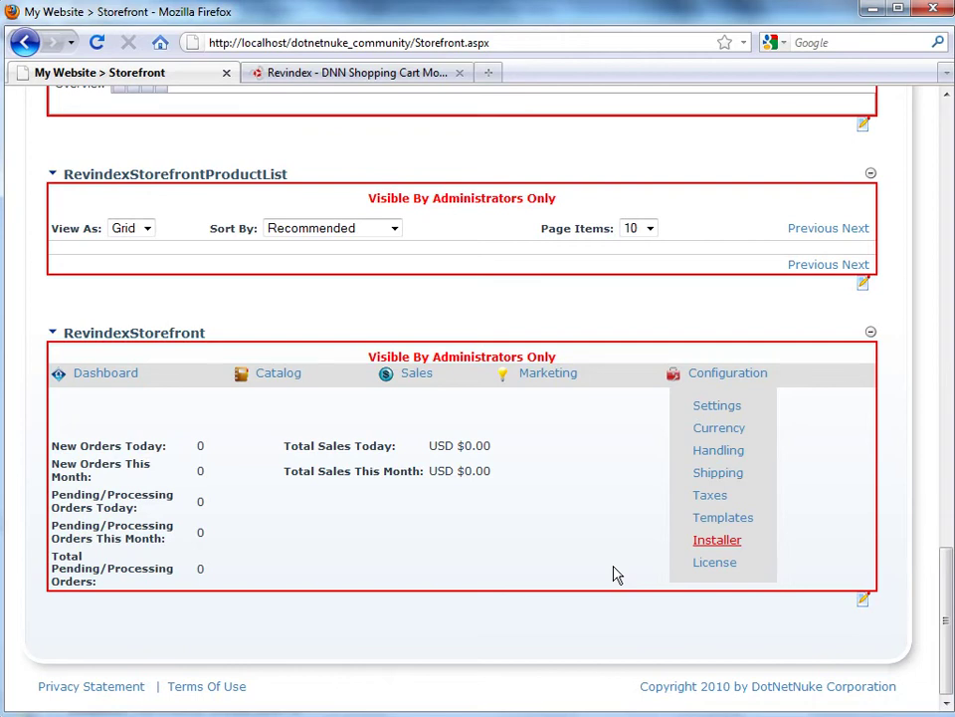
Run the Storefront Configuration > Installer with Install Now to place its module controls
left_click(717, 540)
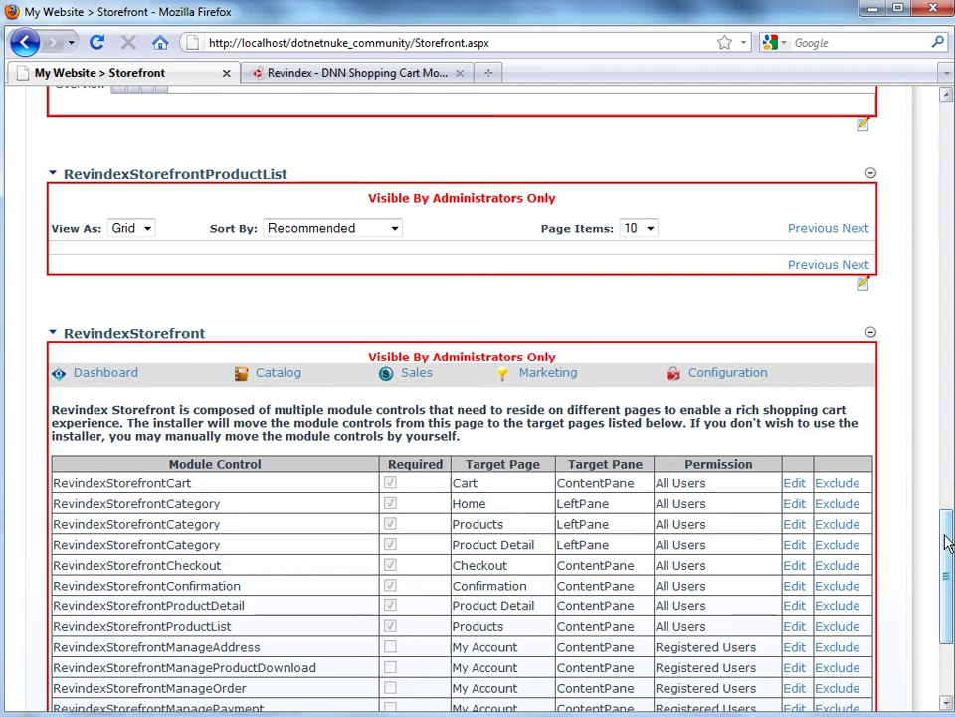
scroll(948, 540, "down", 4)
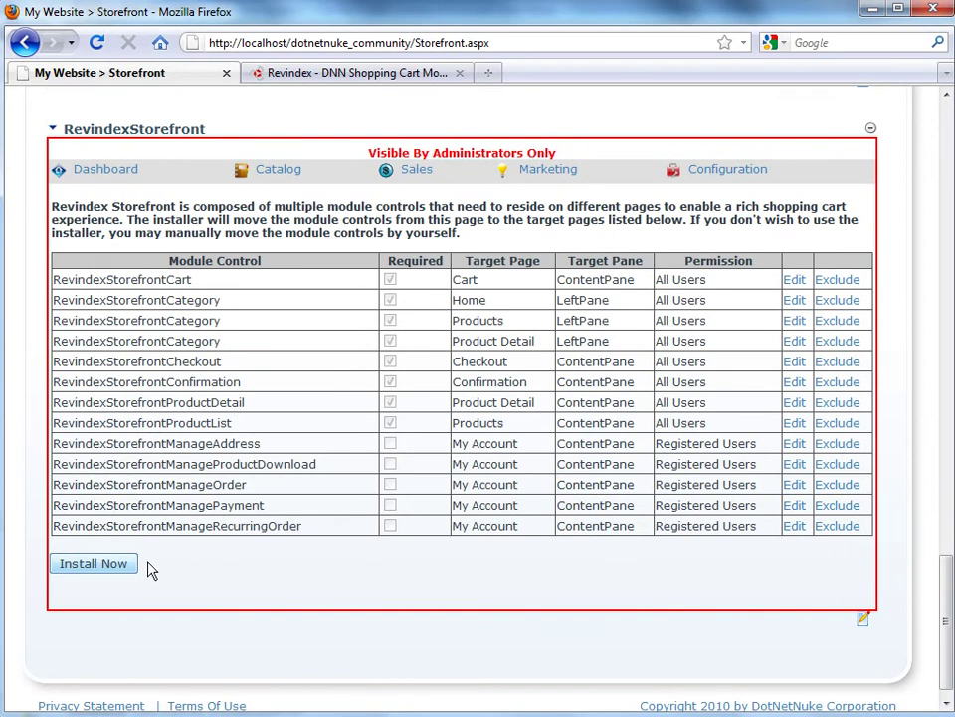
left_click(96, 564)
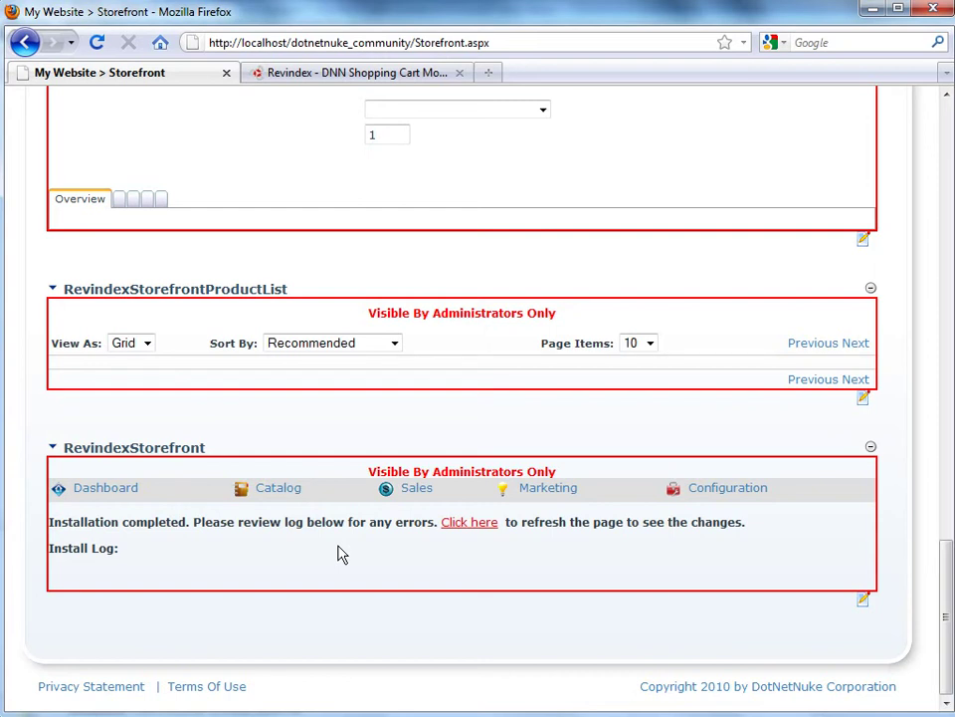
Refresh via the 'Click here' link so Cart, Products and My Account pages appear
left_click(471, 524)
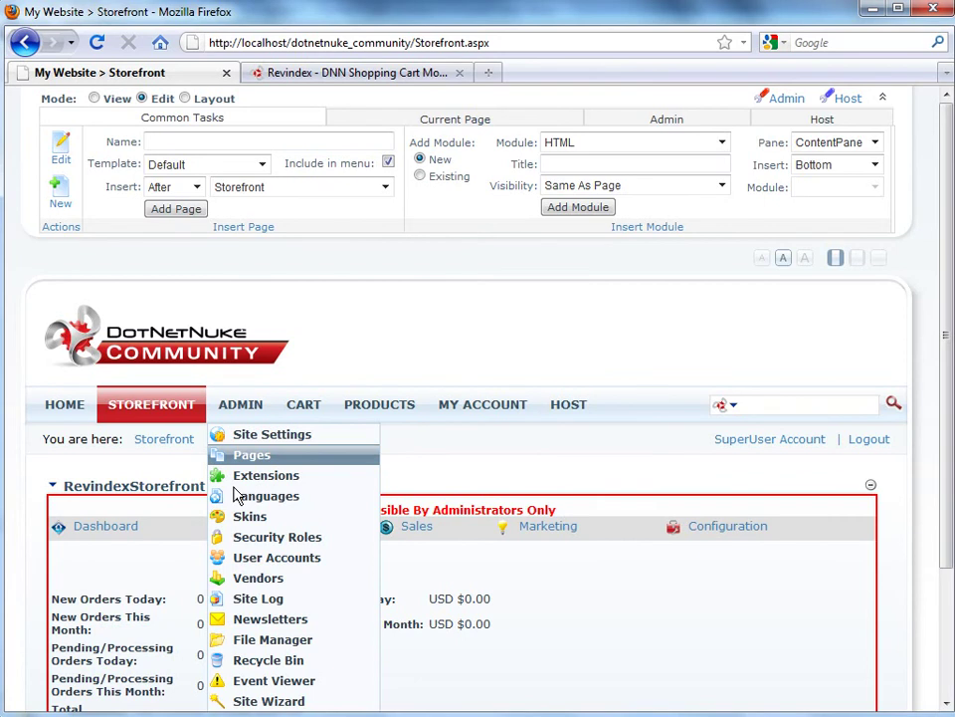
Open Admin > Pages and scroll through the site's page list
left_click(303, 458)
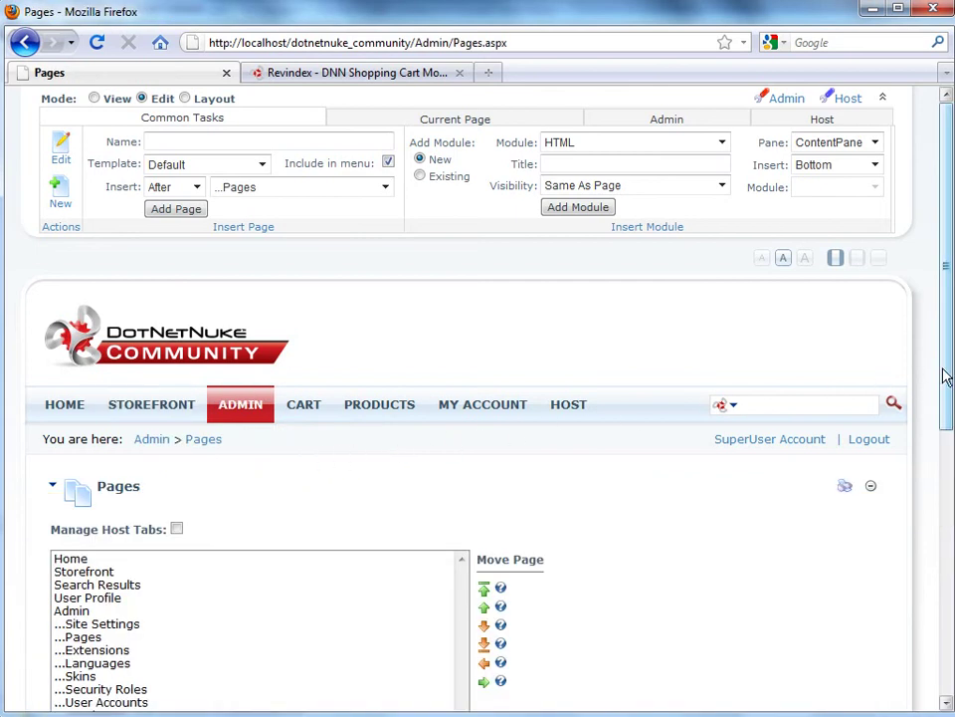
scroll(948, 376, "down", 5)
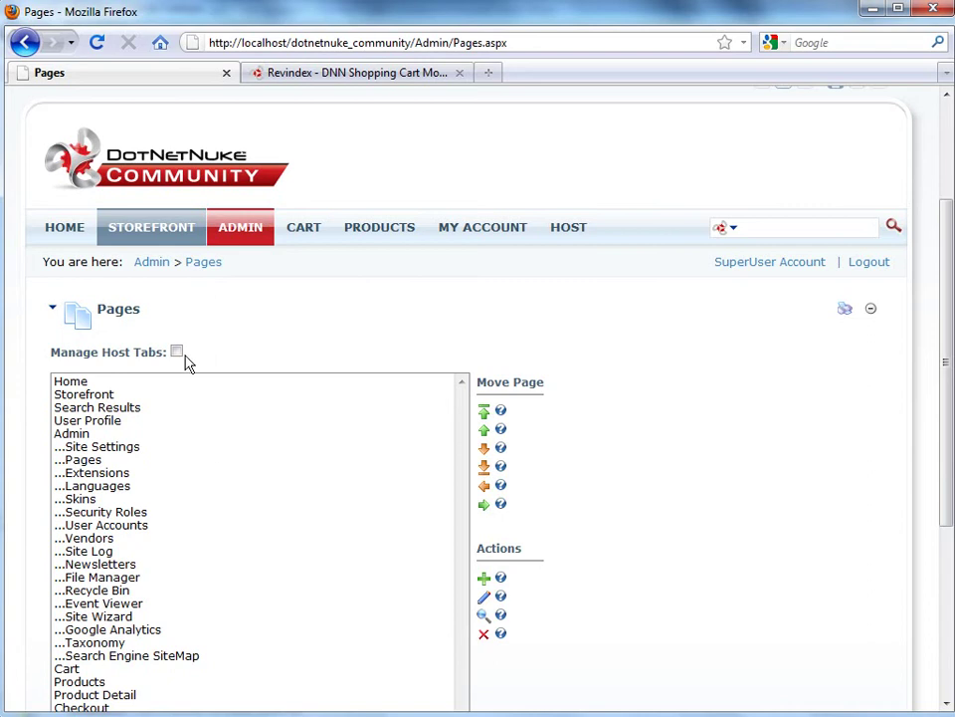
Go back to the Storefront page, open its Installer form, and inspect the Module Control list
left_click(152, 229)
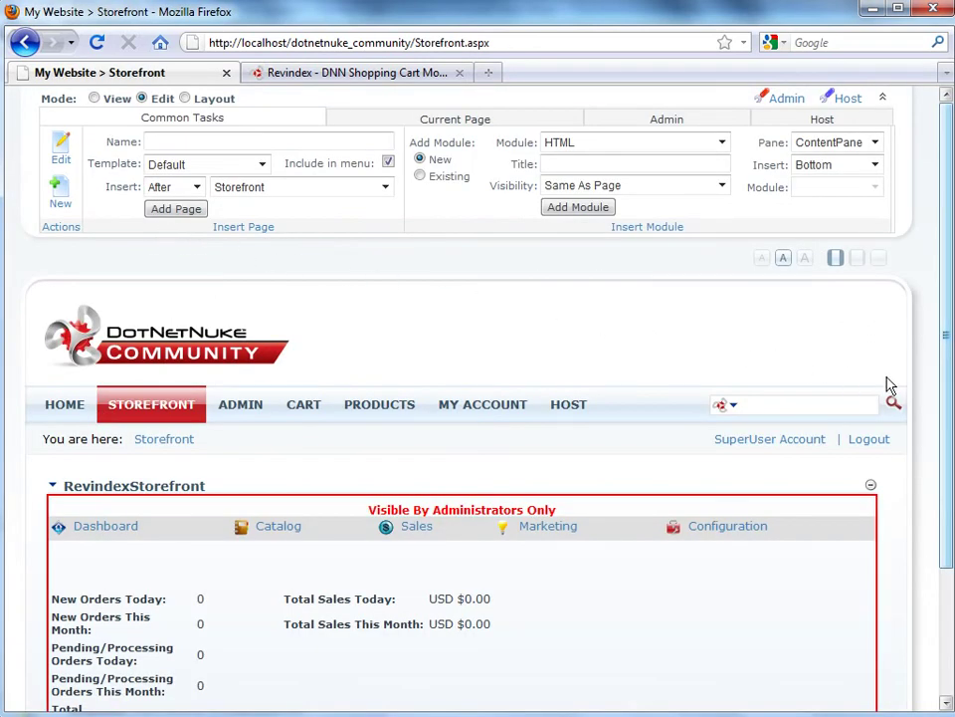
scroll(950, 396, "down", 2)
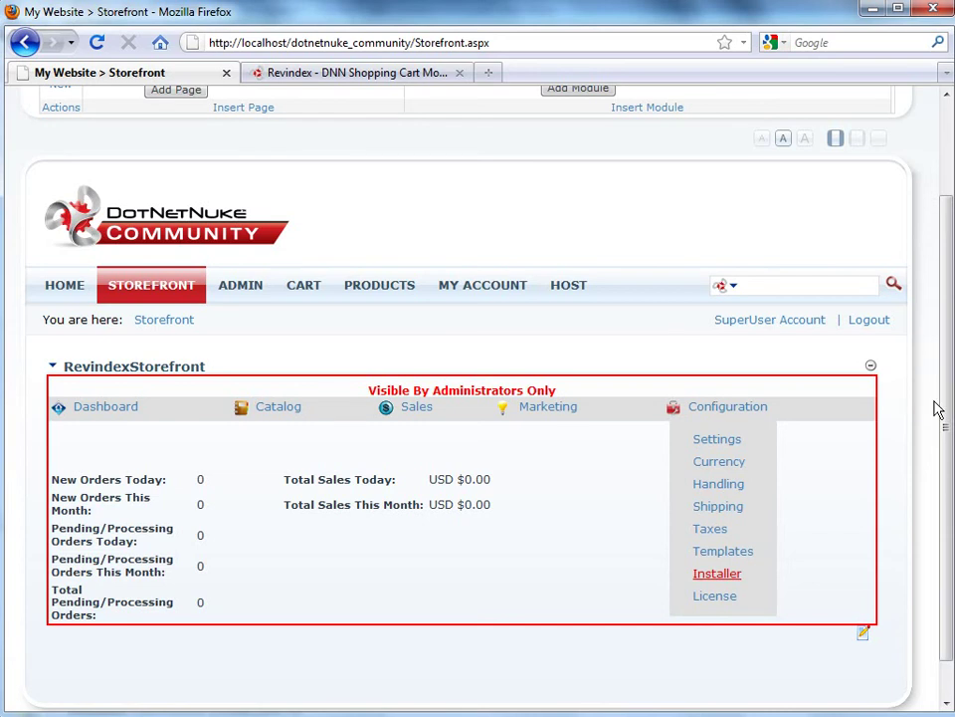
left_click(718, 574)
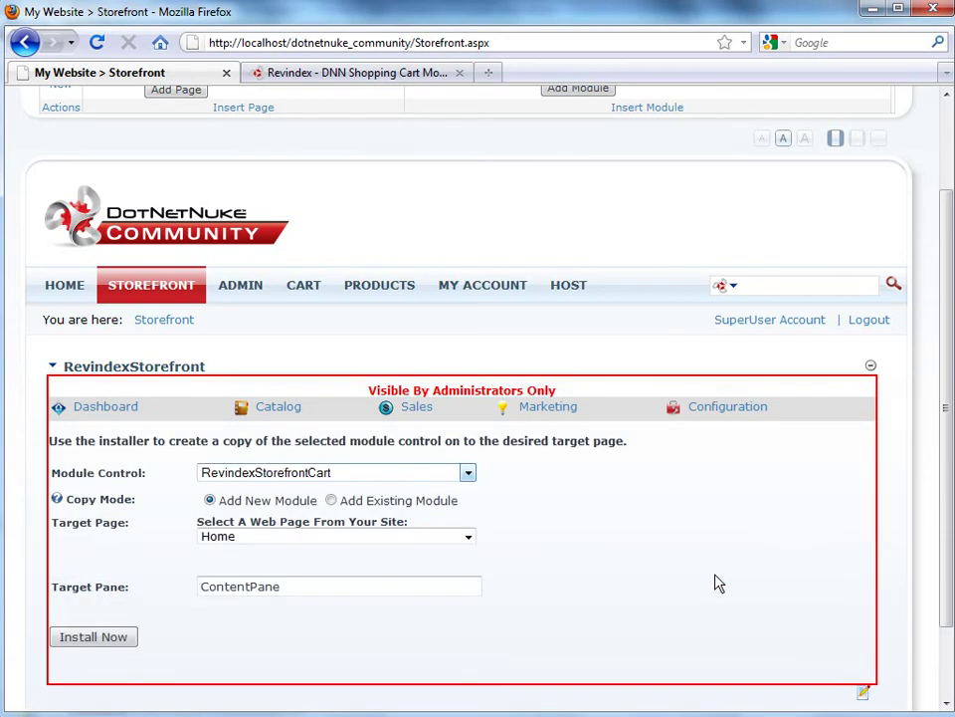
left_click(338, 473)
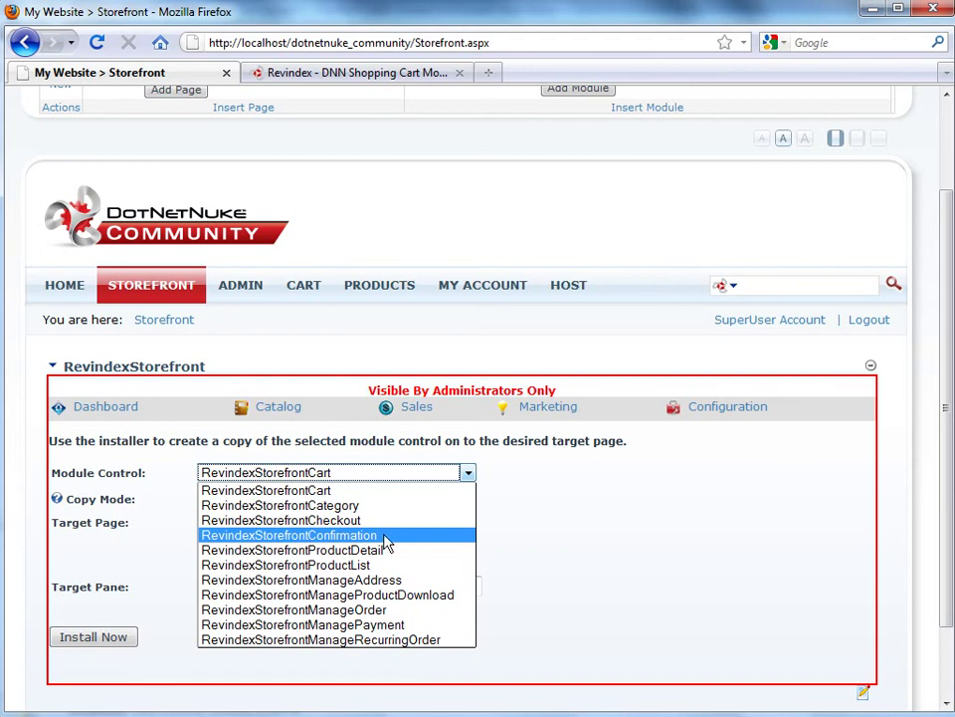
key("Escape")
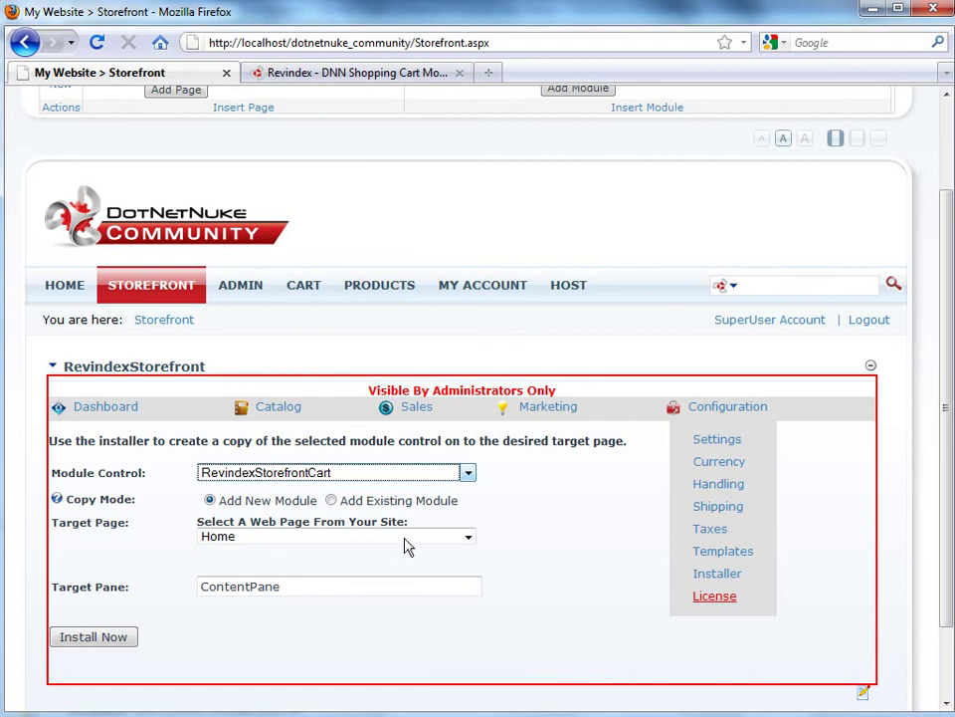
Open Configuration > License in the RevindexStorefront module to show the empty License Key form
left_click(715, 597)
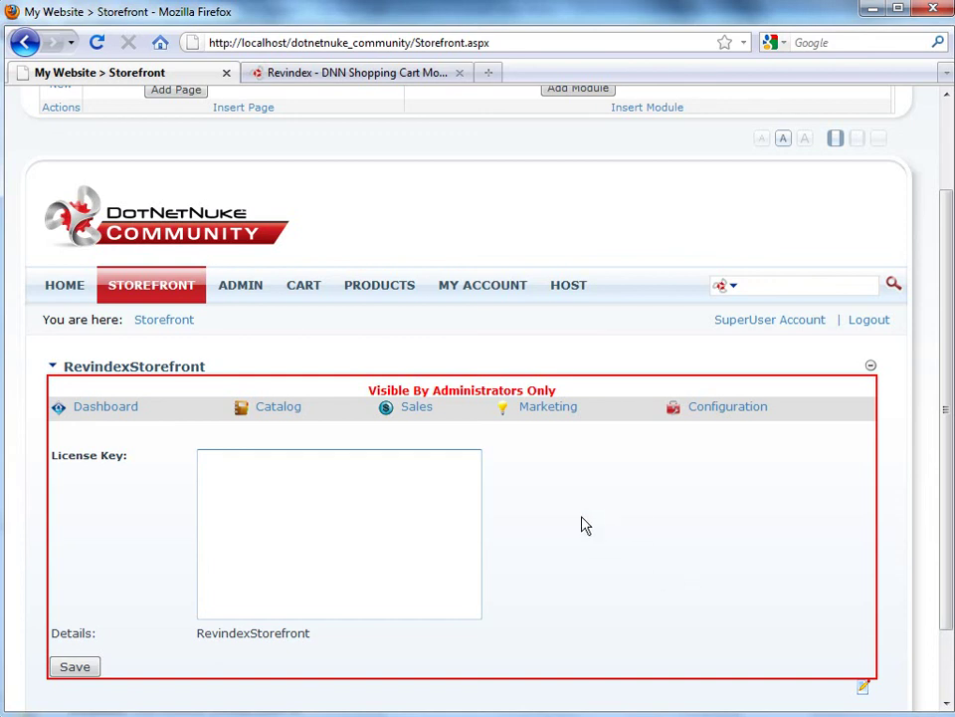
Sign in to the Revindex website with the account user name and password
key("ctrl+Tab")
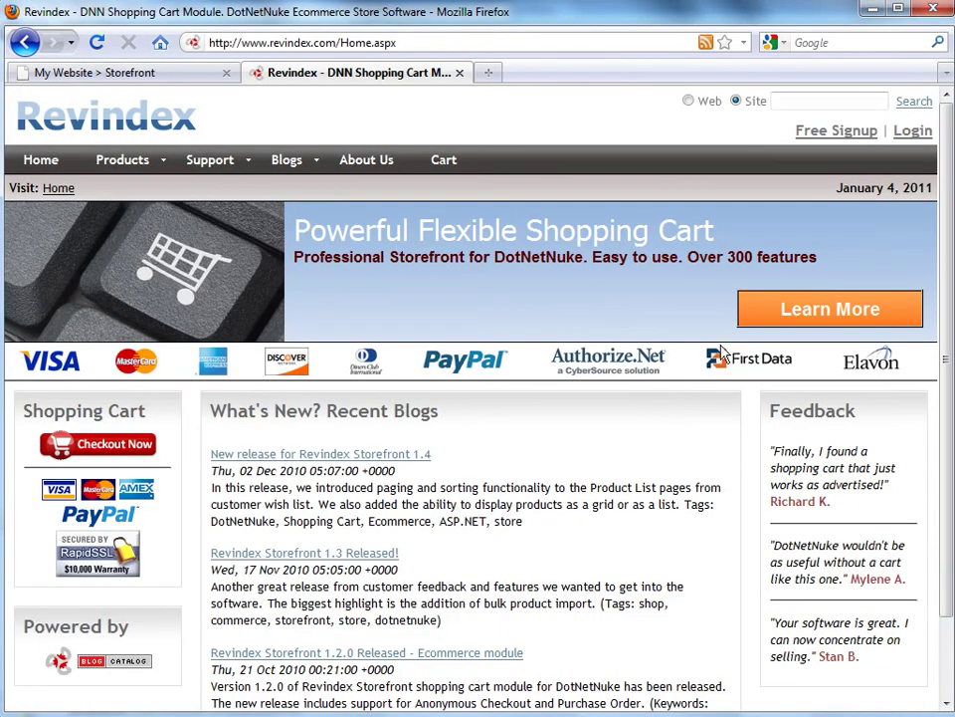
left_click(914, 137)
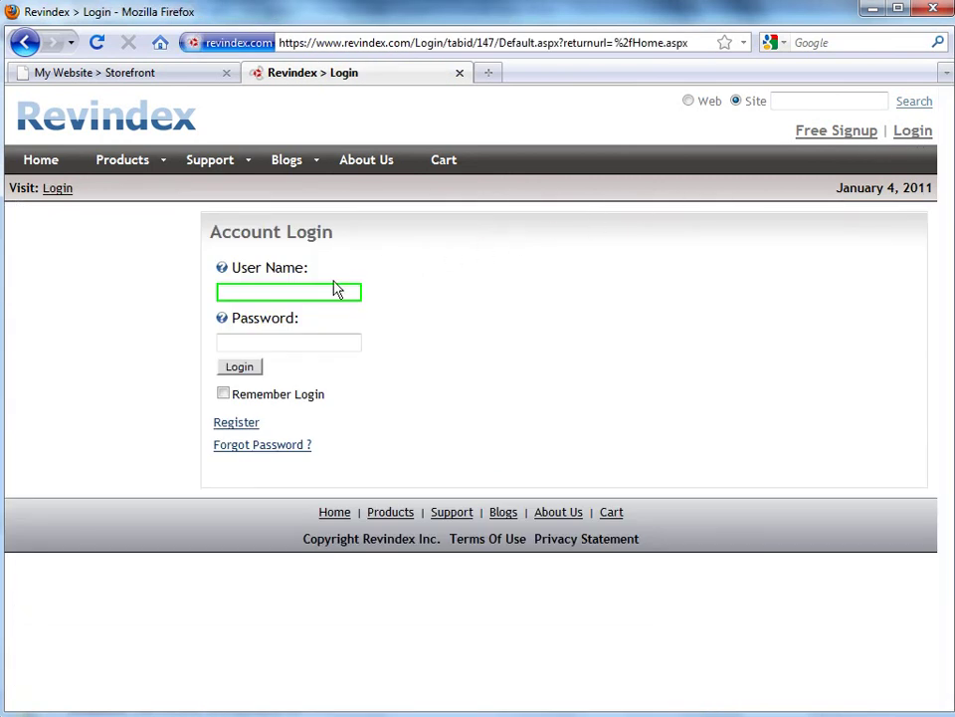
type("revindex")
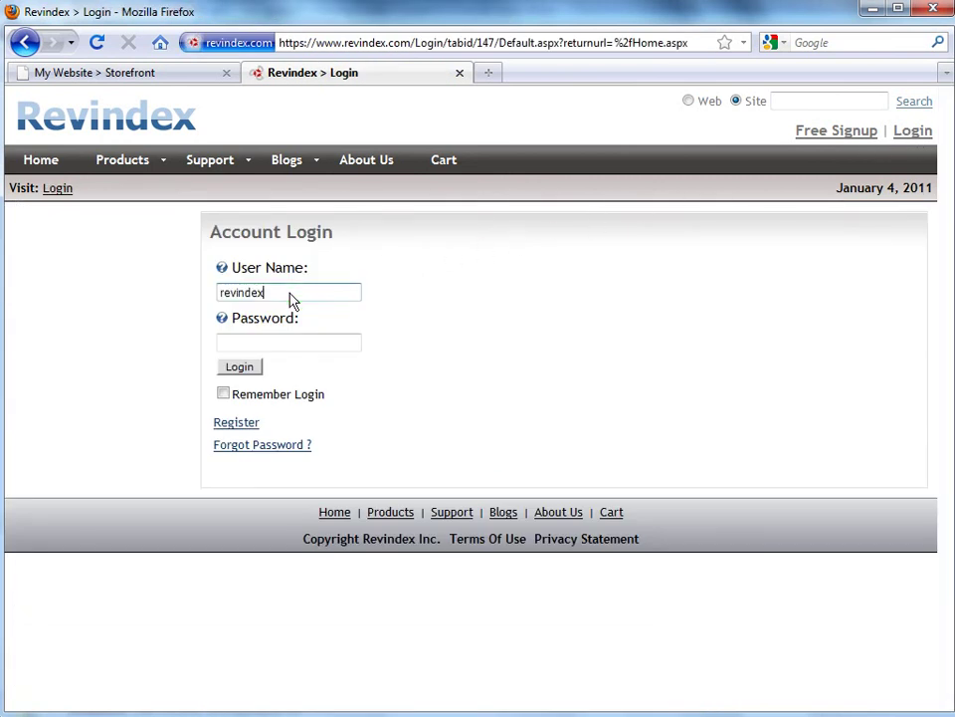
key("Tab")
type("••••••••••••")
left_click(240, 367)
Under My Account > My Licenses, show and copy the RevindexStorefront 1.10 license key
mouse_move(220, 186)
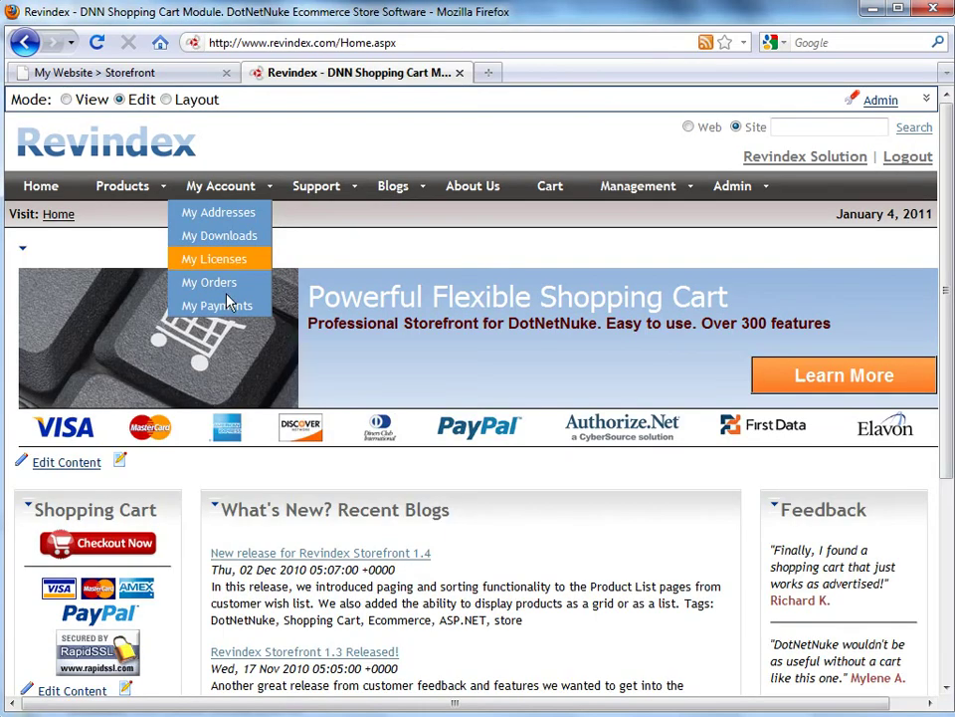
left_click(220, 261)
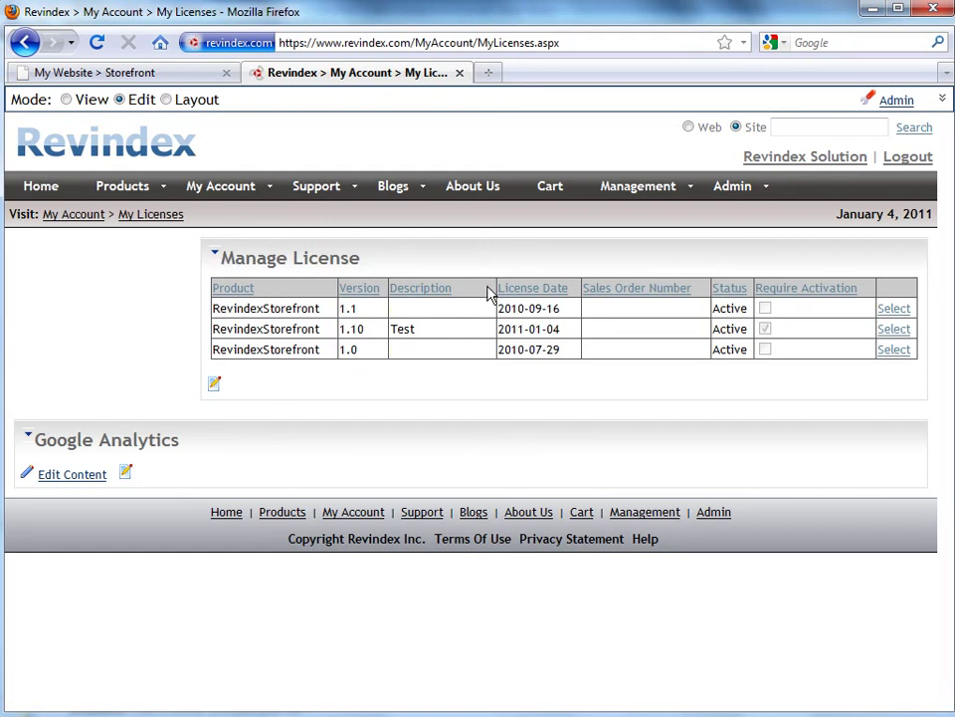
left_click(895, 332)
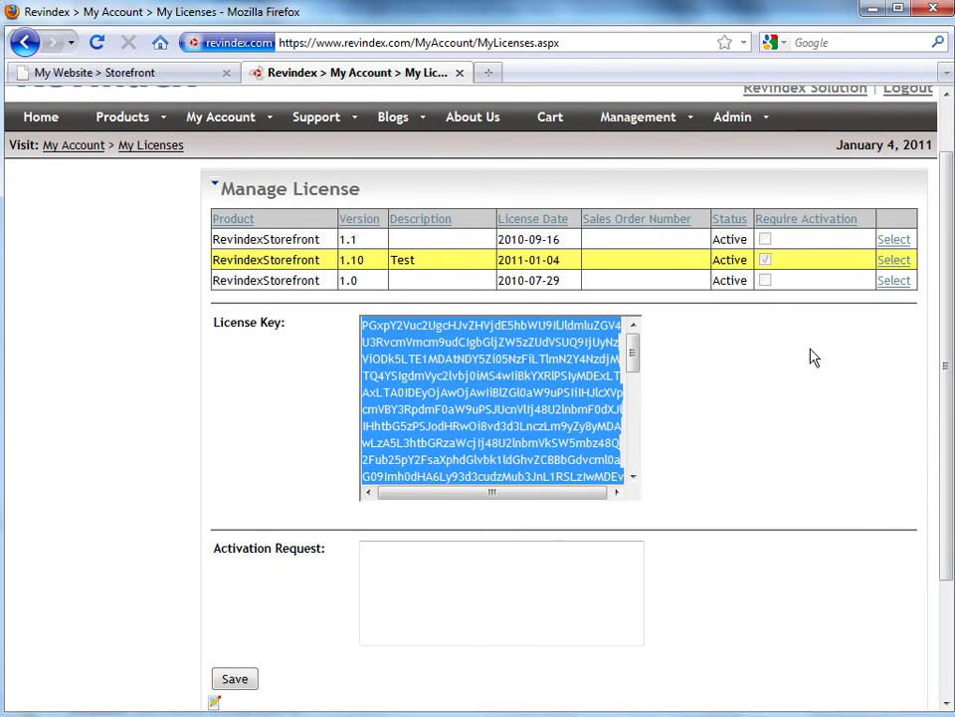
right_click(448, 445)
left_click(504, 504)
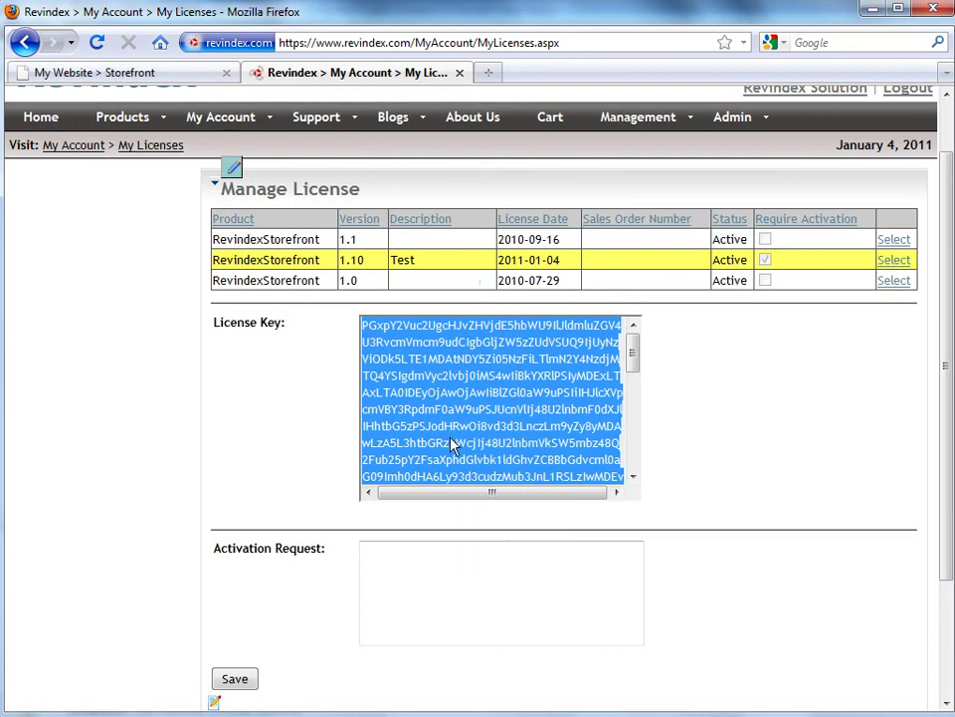
Paste the license key into the Storefront License Key box and save it
left_click(130, 76)
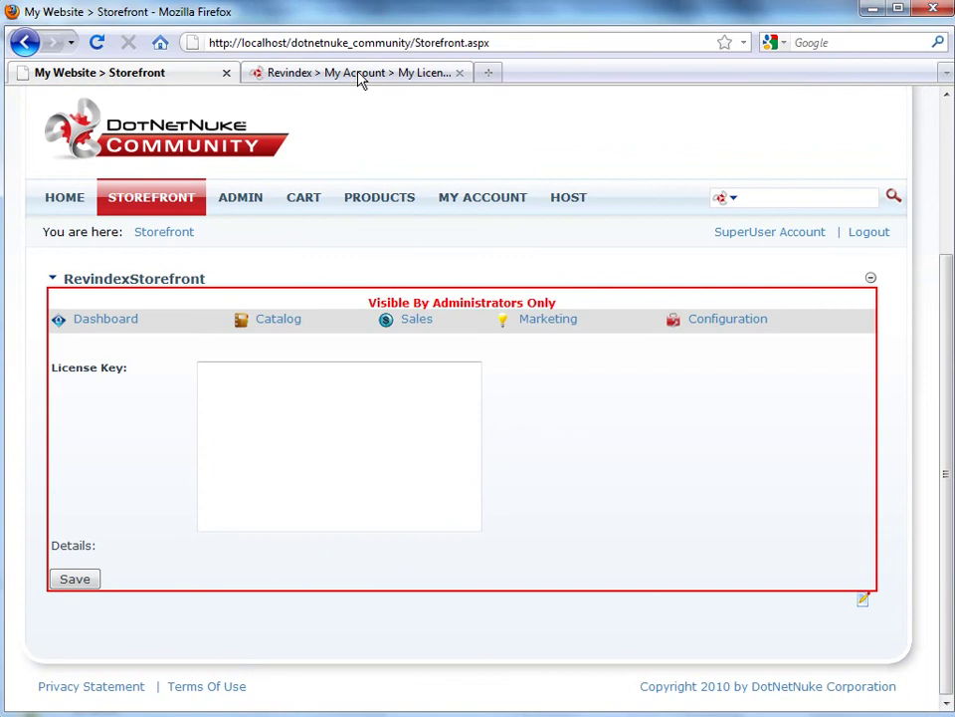
right_click(219, 407)
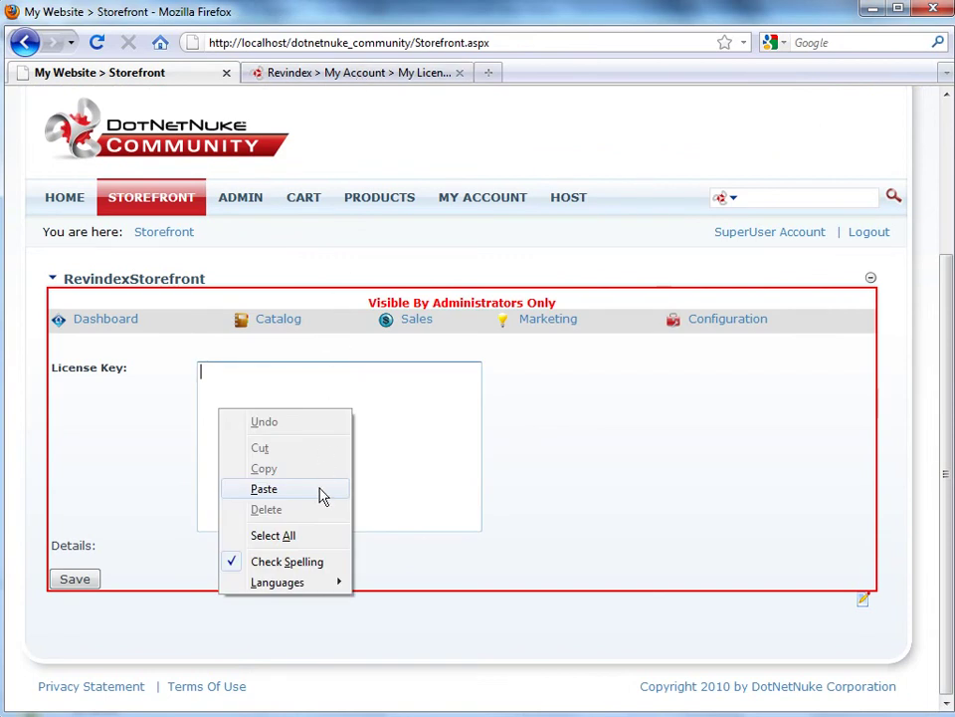
left_click(264, 488)
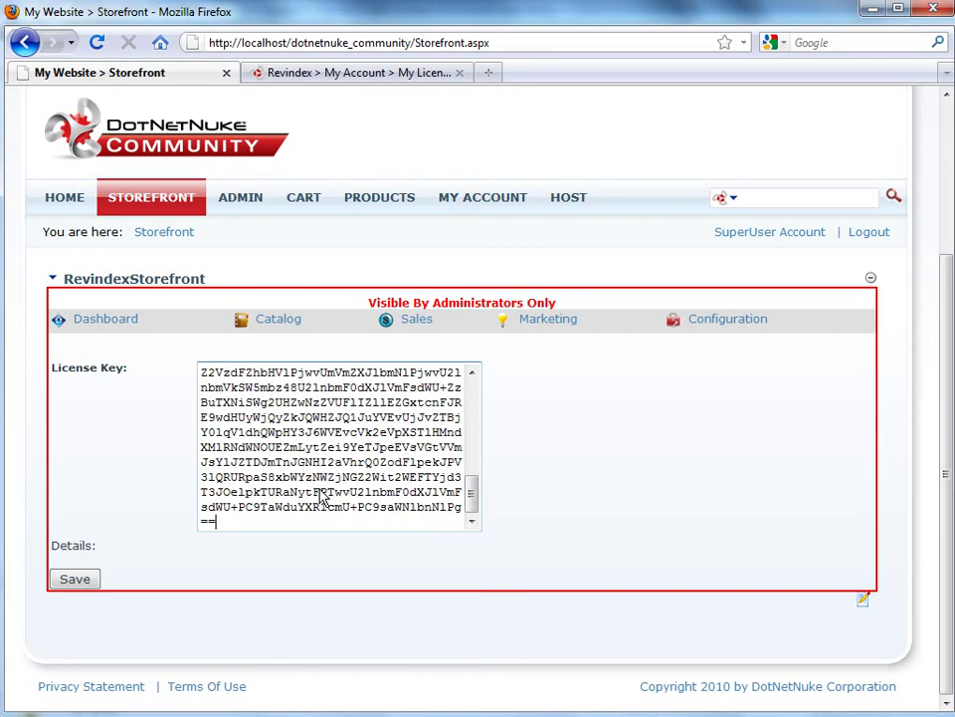
left_click(125, 554)
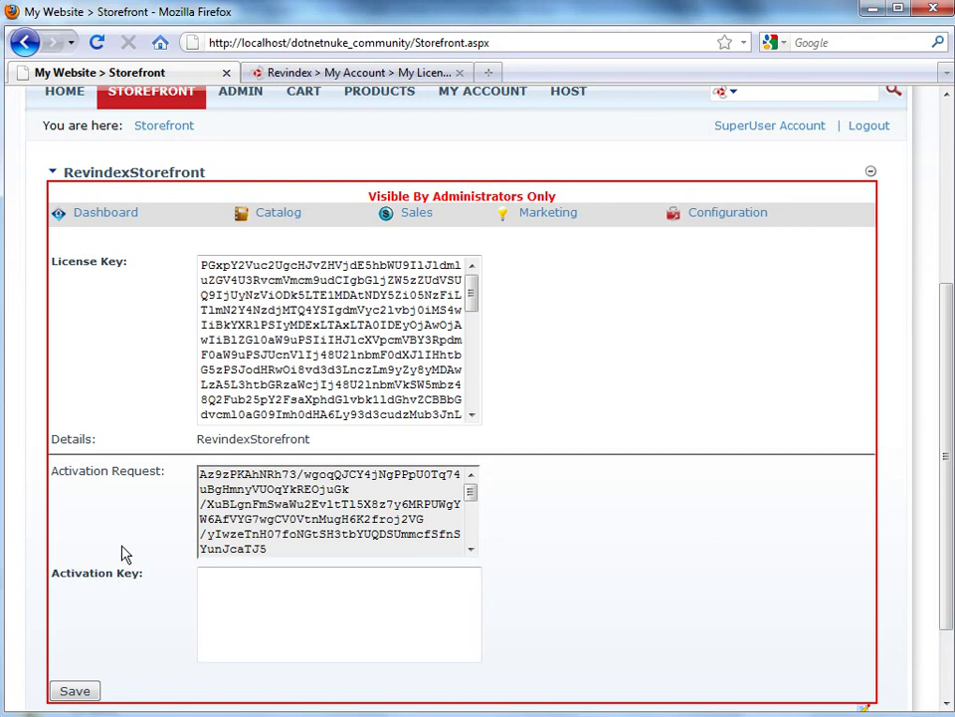
Select and copy the generated Activation Request text
triple_click(370, 523)
right_click(372, 524)
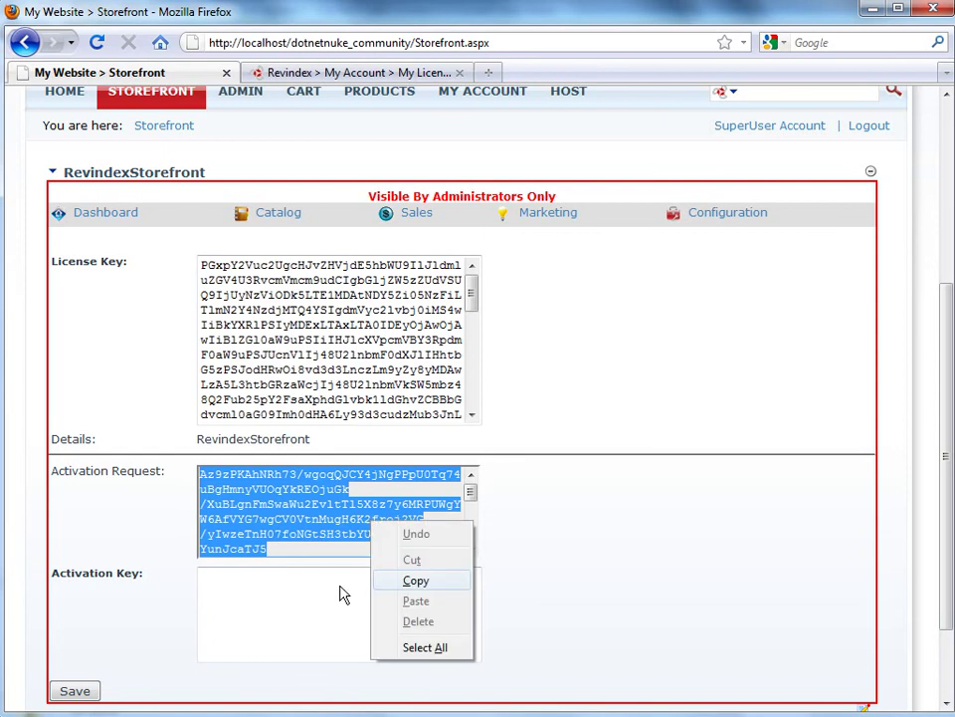
key("c")
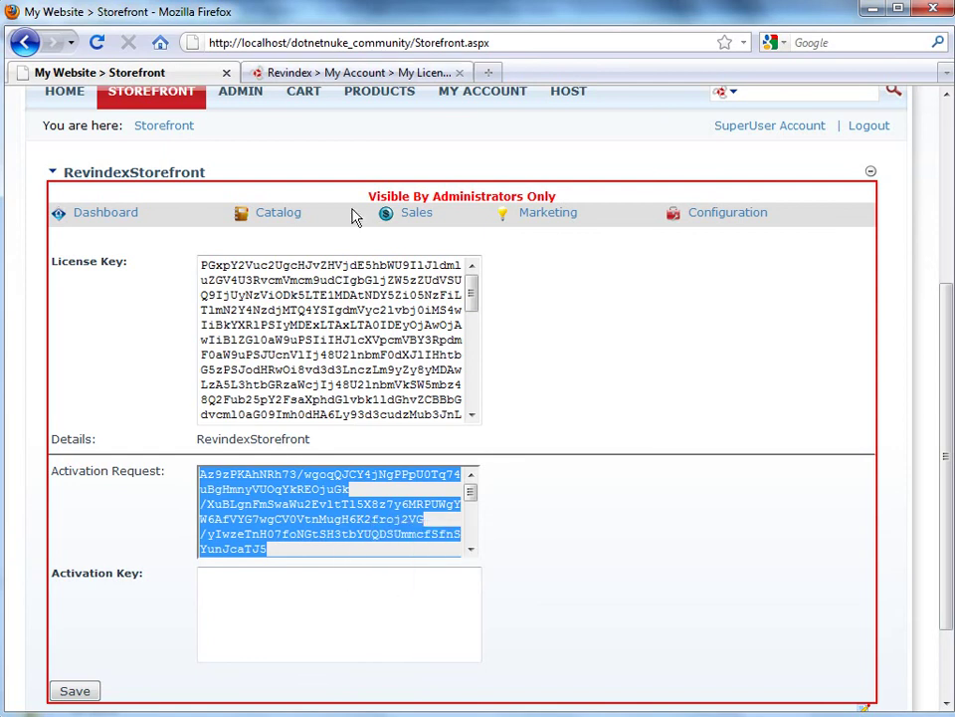
Paste the site's activation request into the Revindex Activation Request box
left_click(360, 79)
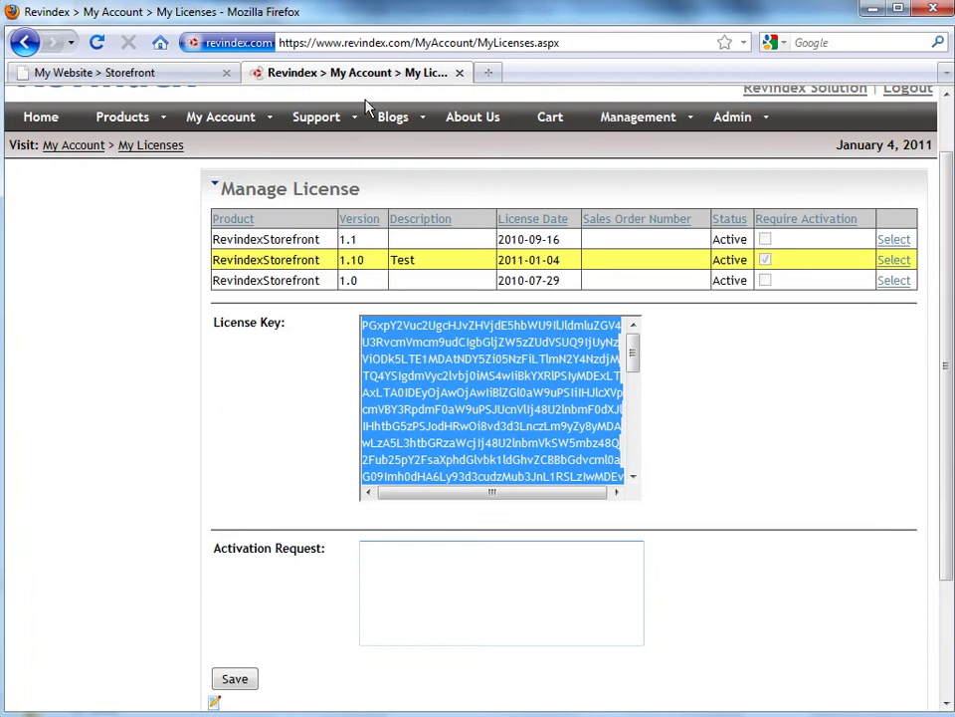
left_click(502, 567)
right_click(421, 559)
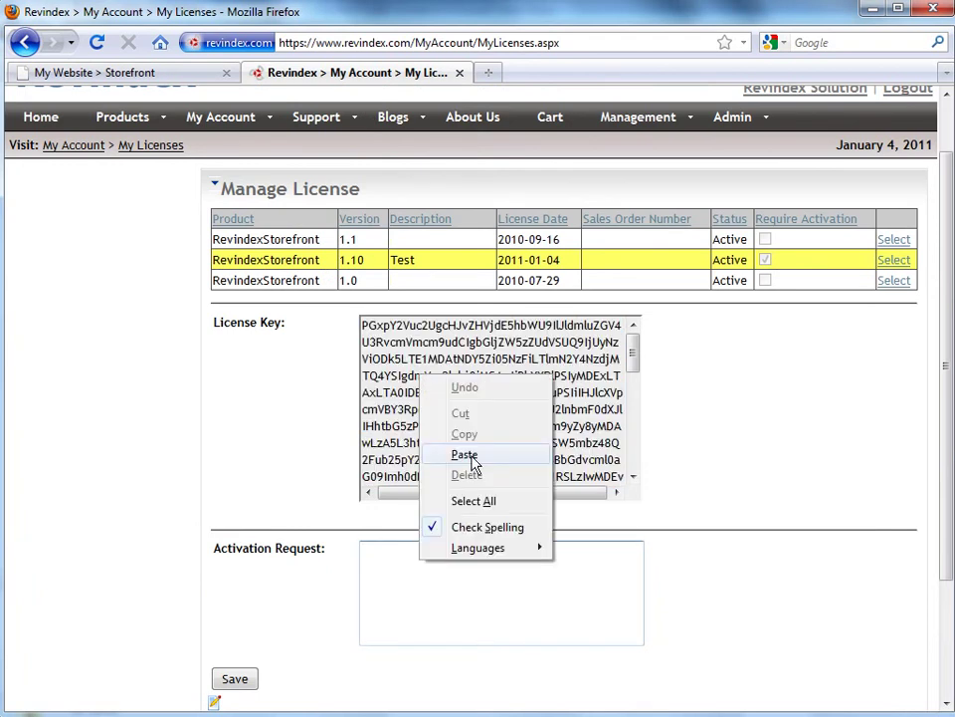
left_click(465, 455)
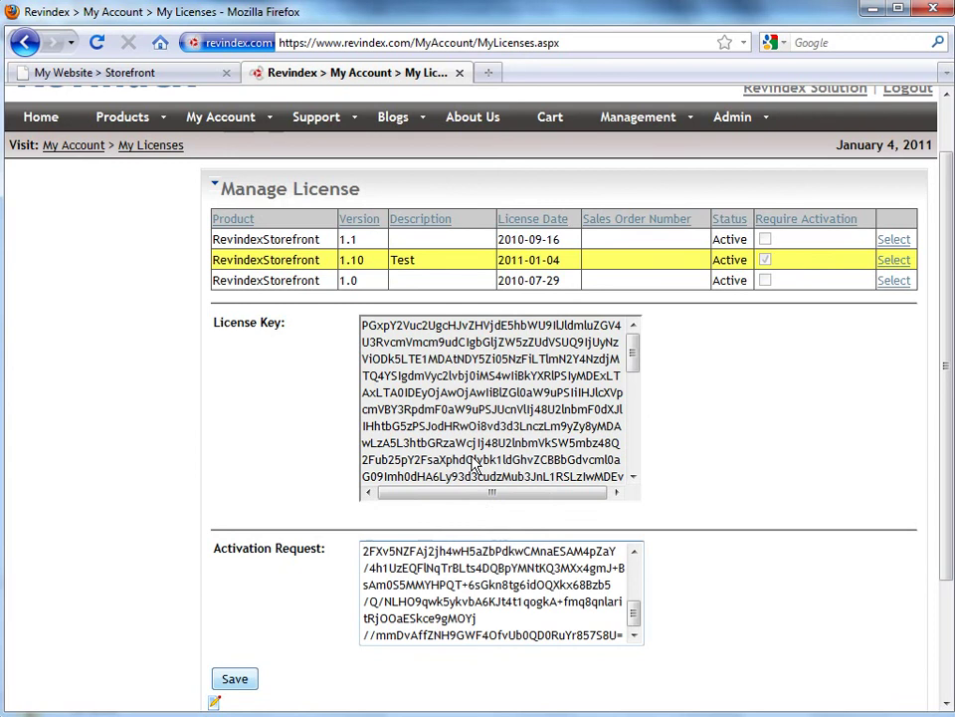
Save the request and copy the returned 1.10 Activation Key
left_click(234, 681)
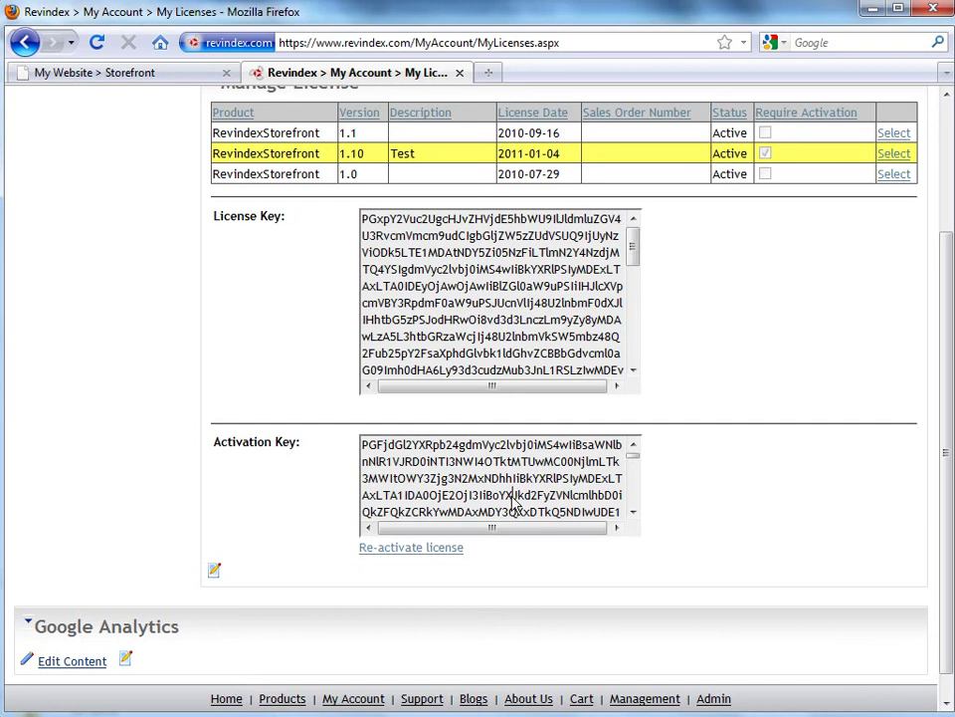
key("ctrl+a")
right_click(474, 488)
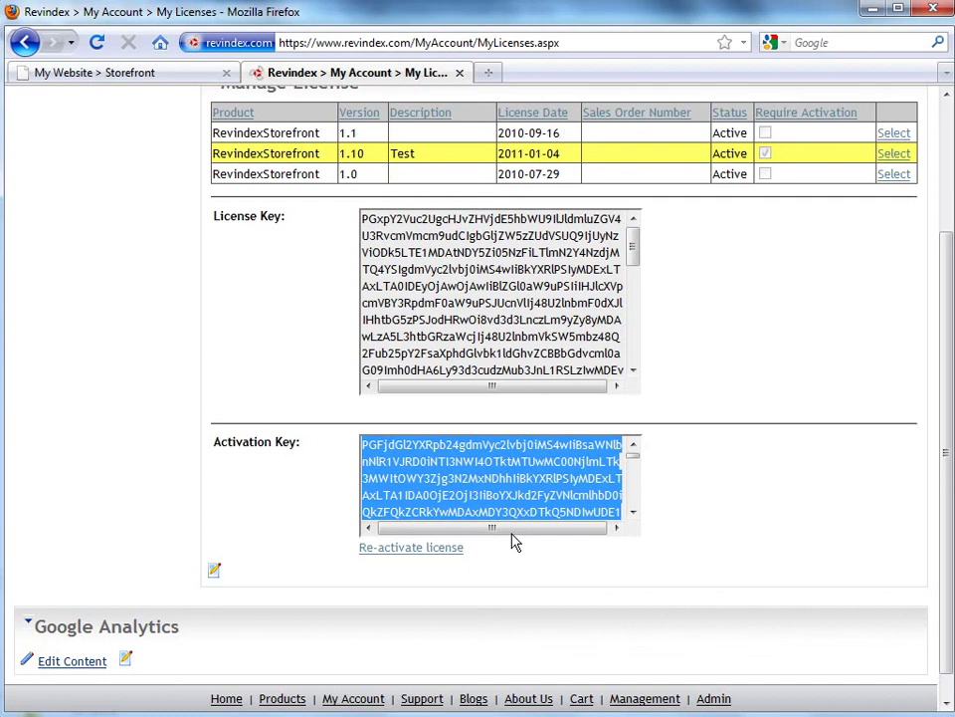
Paste the activation key into the Storefront Activation Key box and save, getting 'License key saved.'
left_click(127, 80)
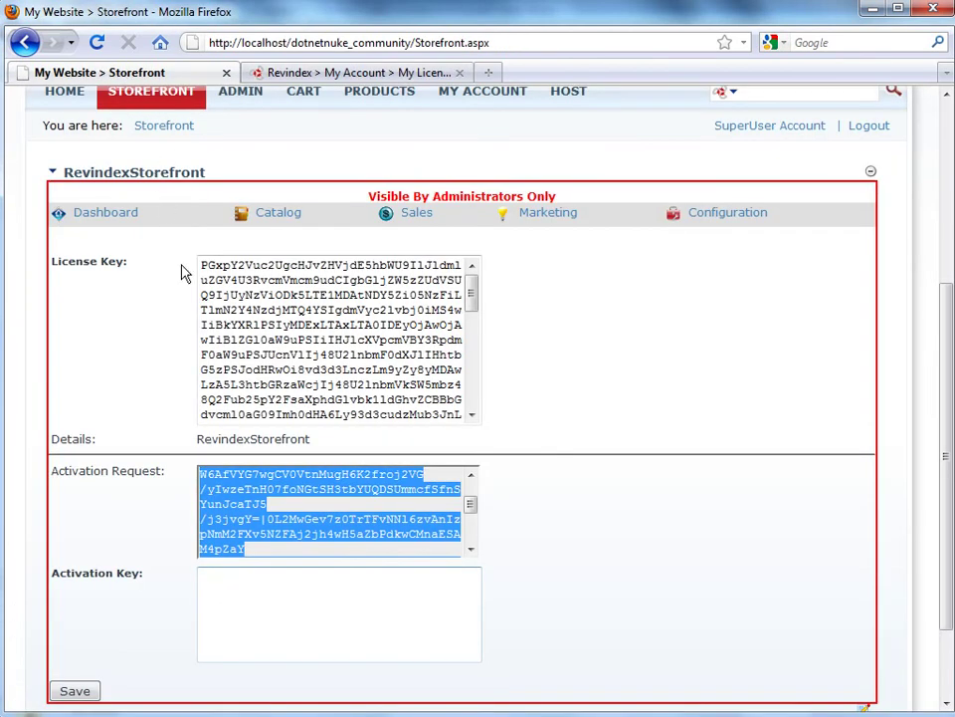
left_click(286, 625)
right_click(286, 625)
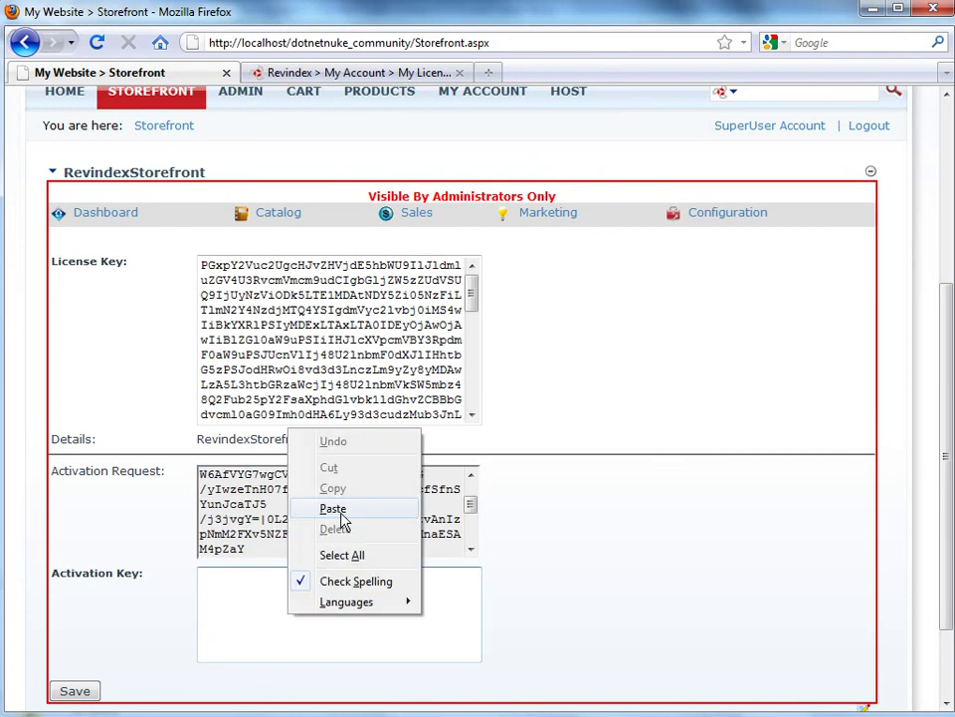
left_click(333, 509)
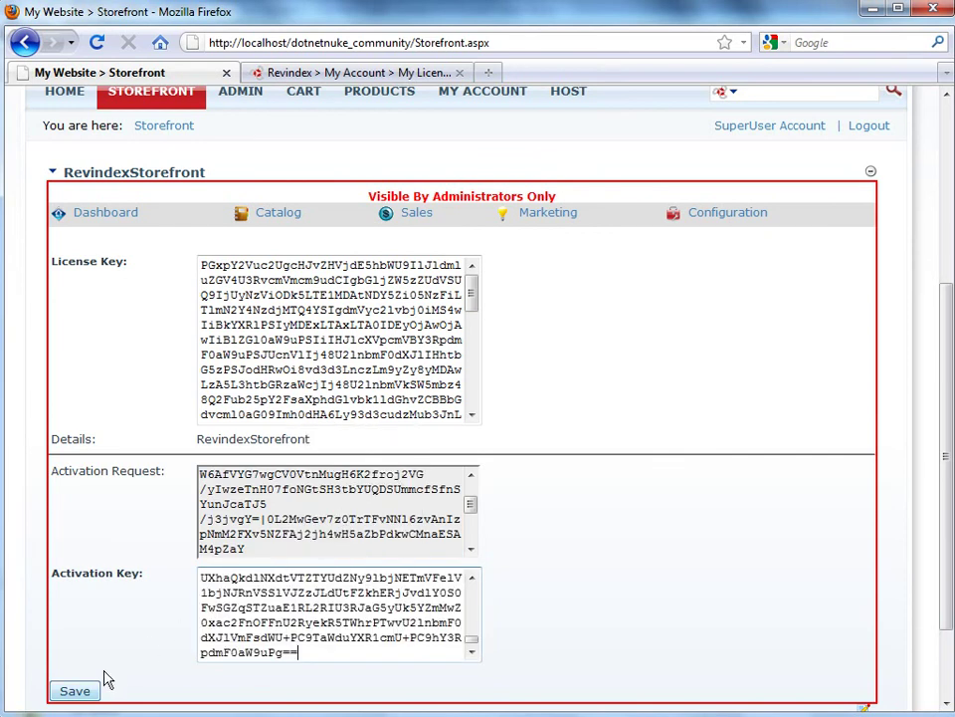
left_click(75, 691)
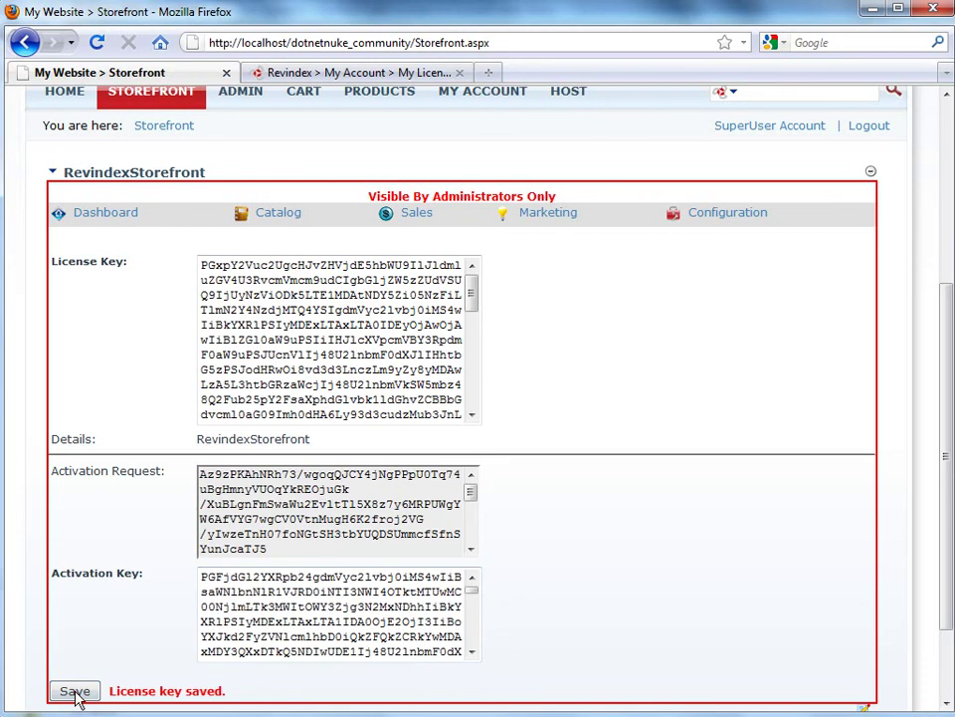